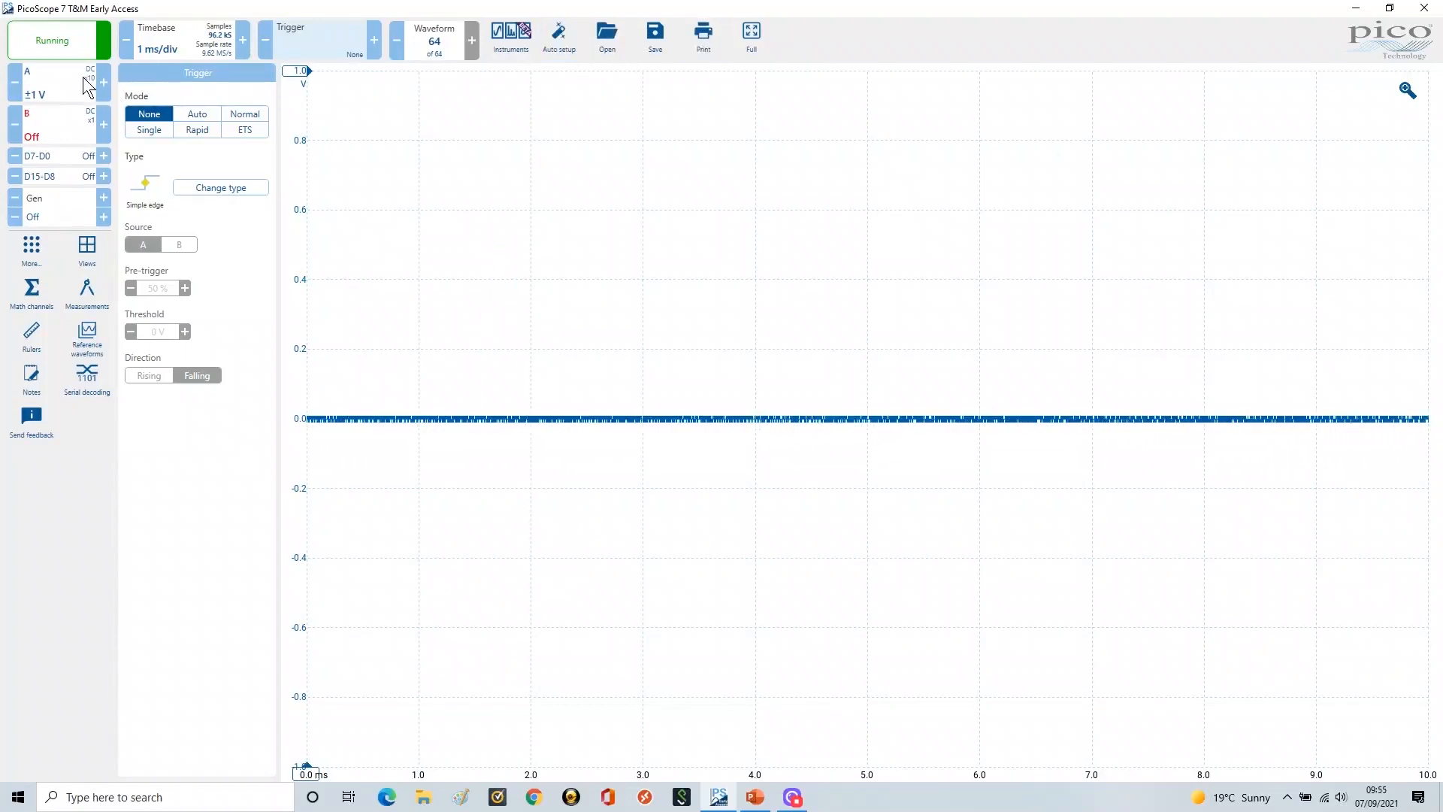
Keep the trigger type at Simple edge and set the trigger mode to Auto.
click(59, 85)
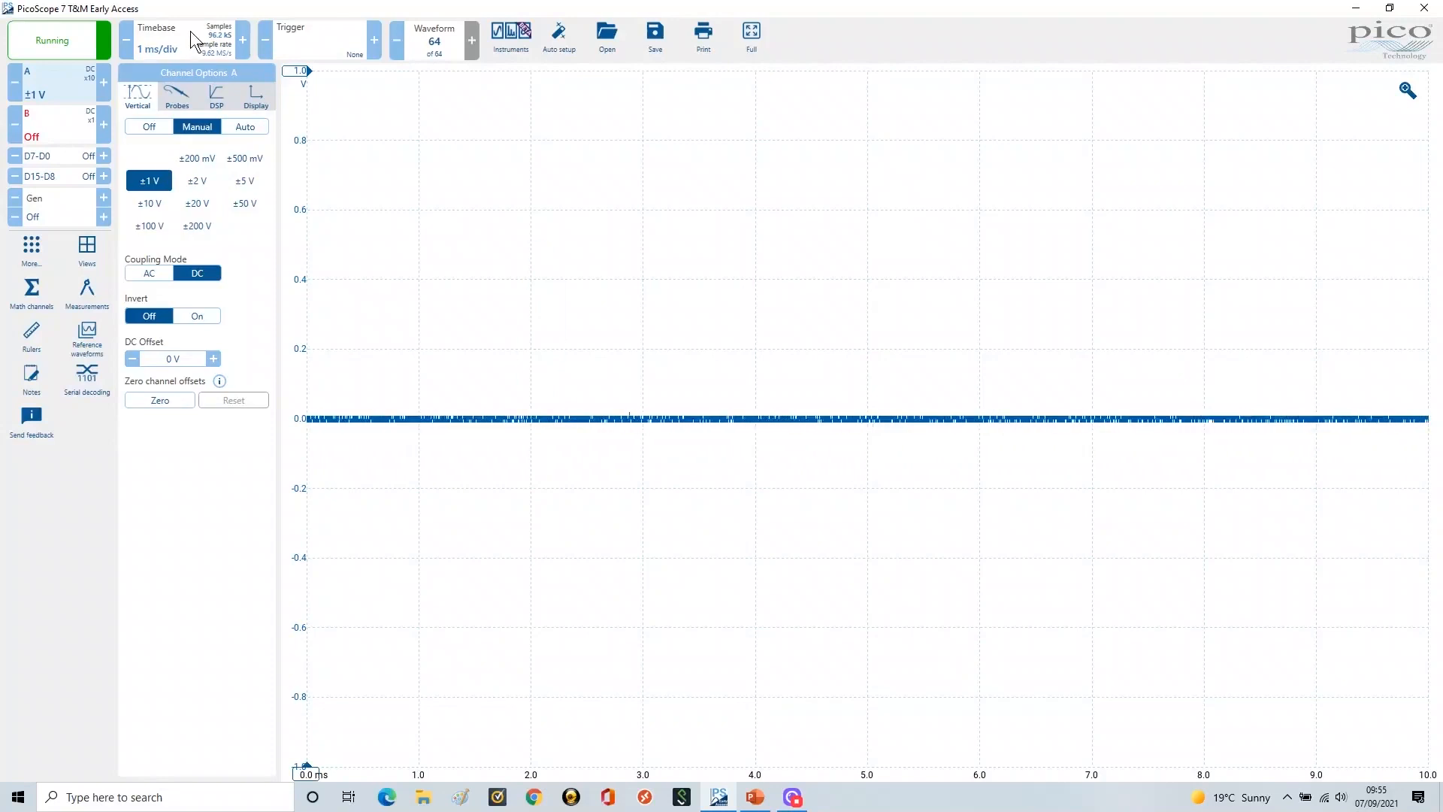
click(309, 39)
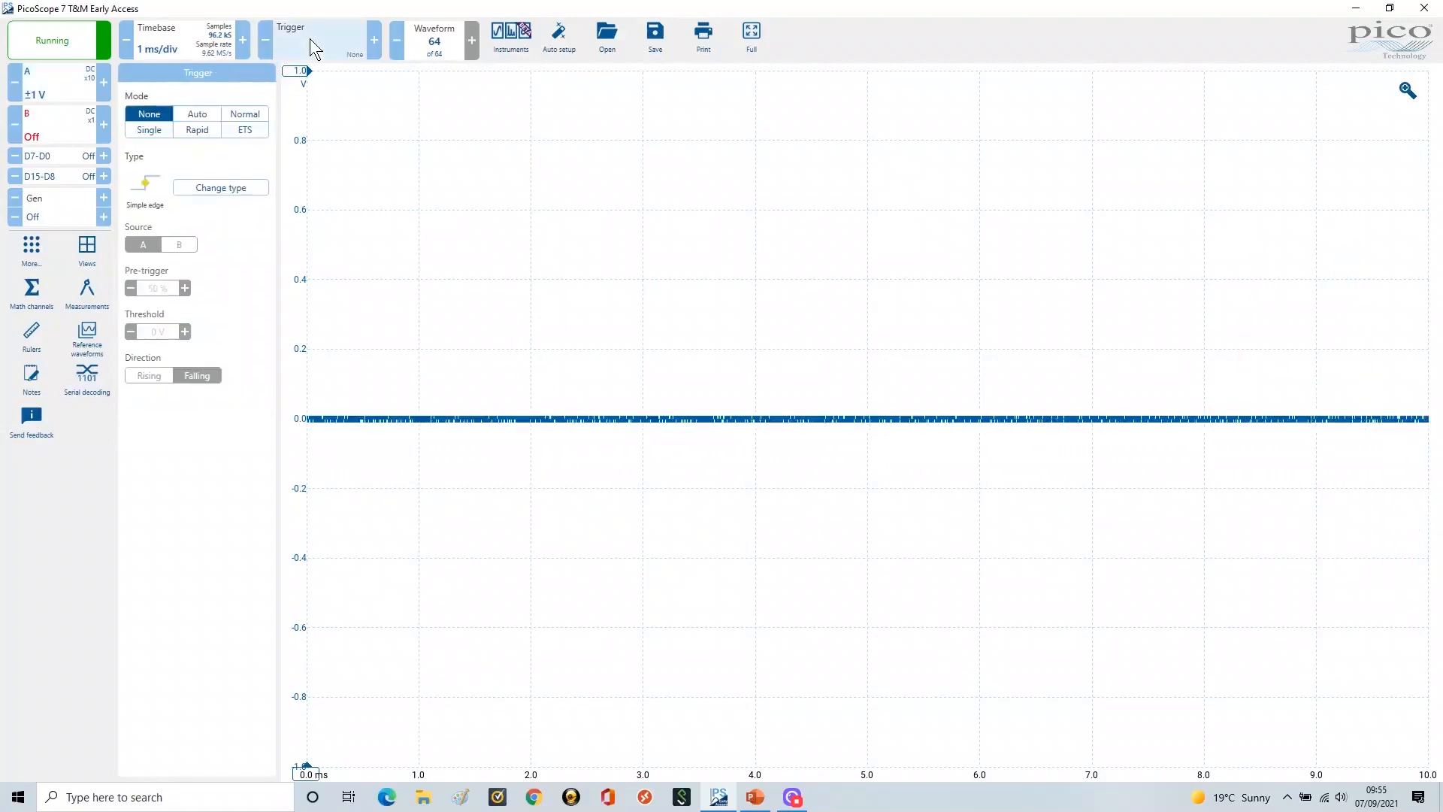
click(219, 186)
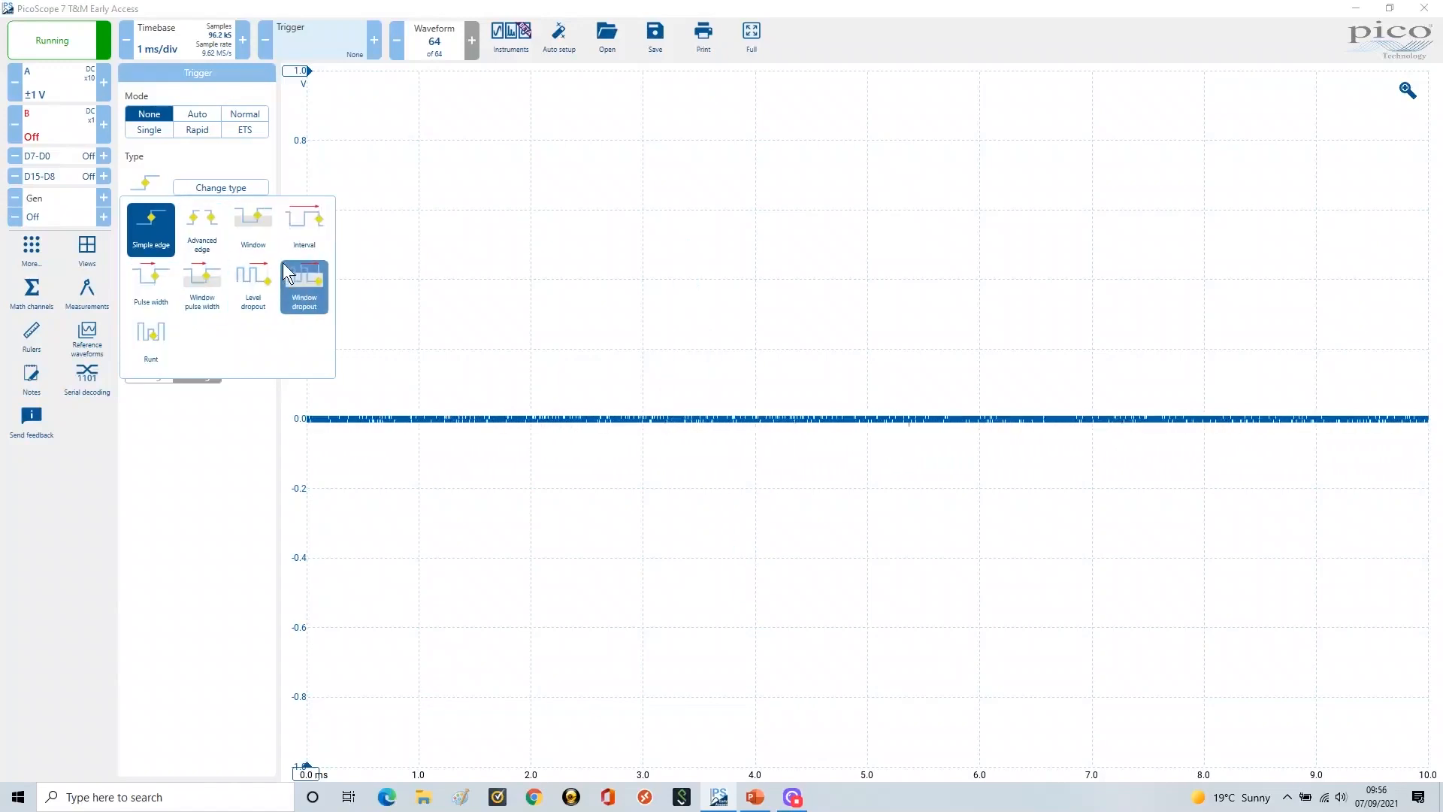
click(149, 233)
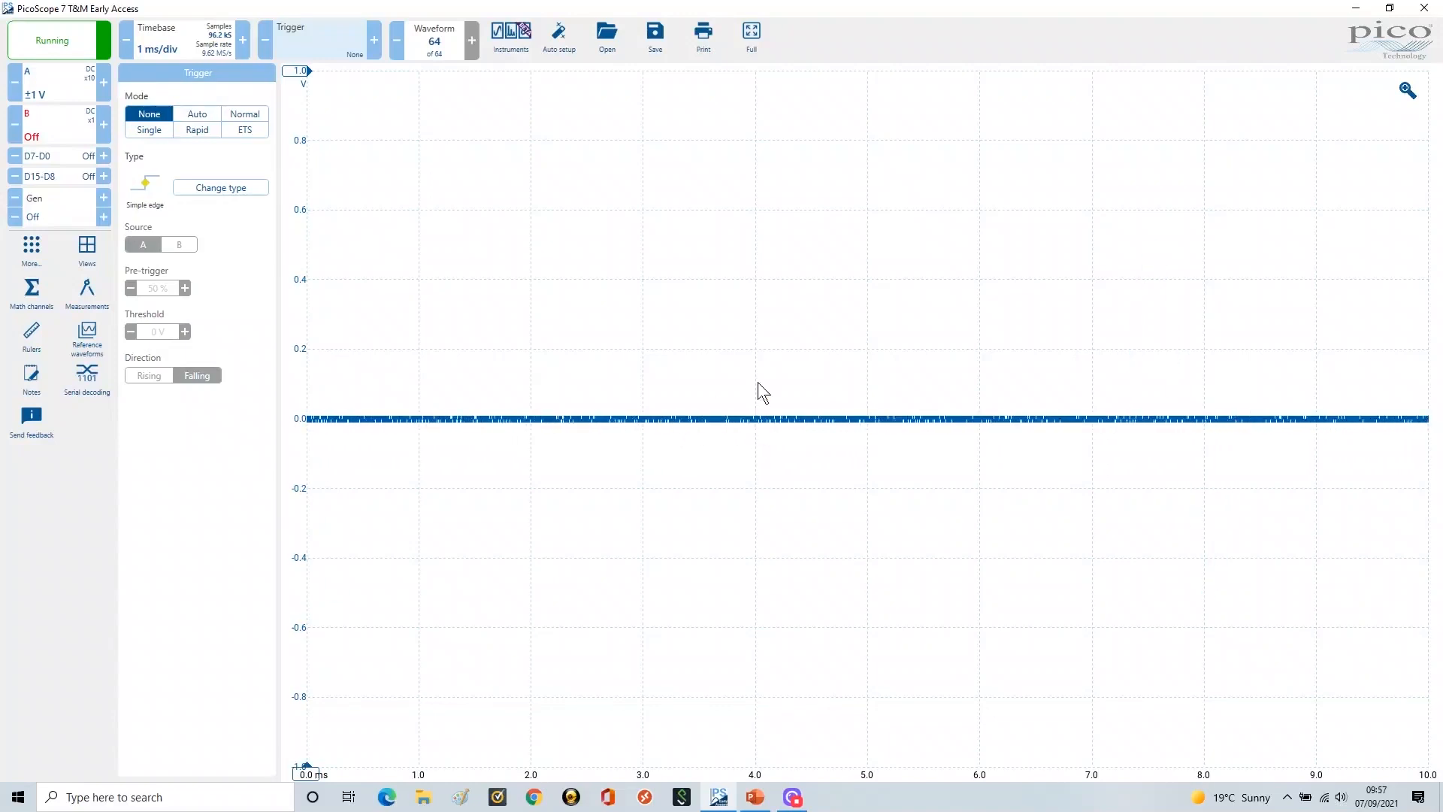
click(200, 117)
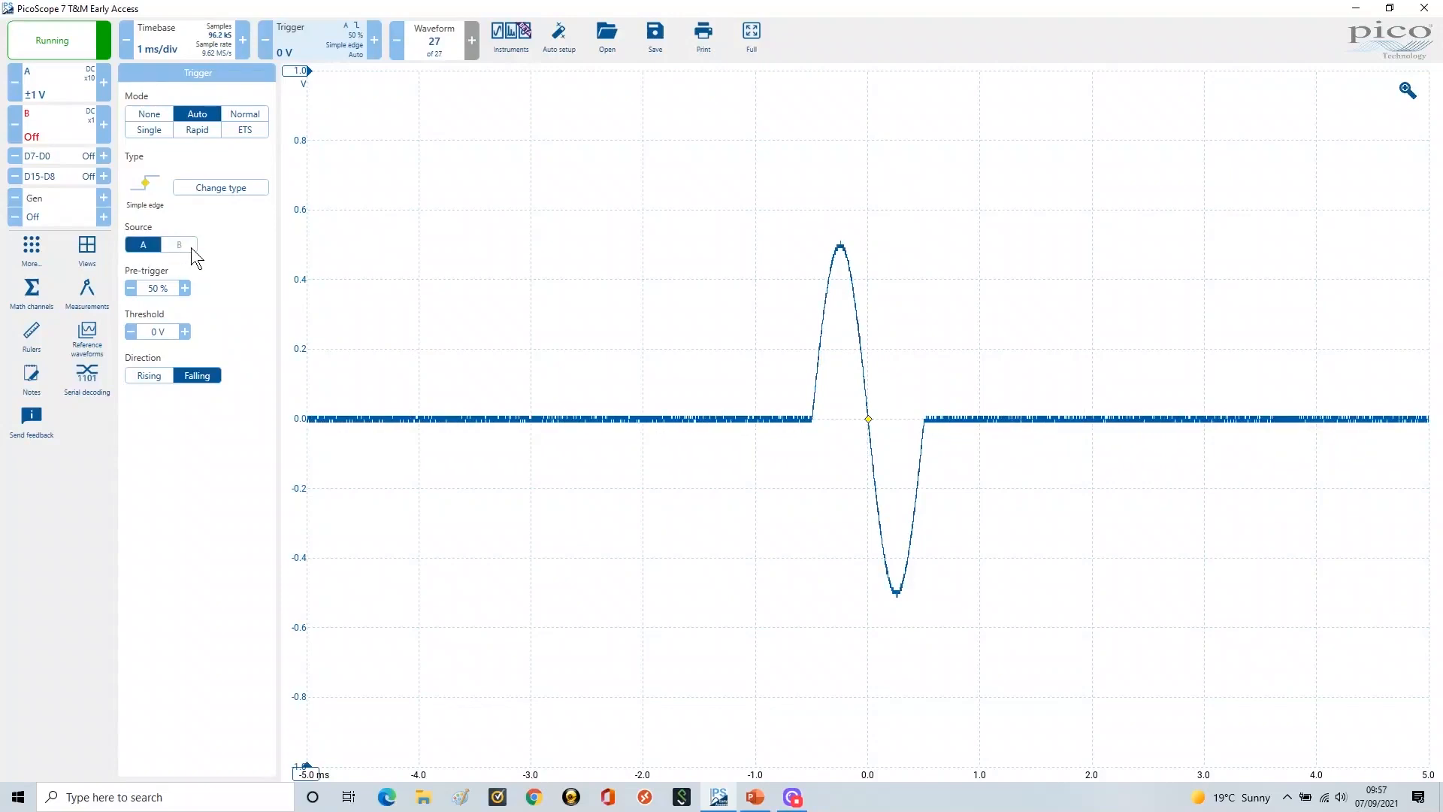
Set the trigger's pre-trigger to 40 %.
click(153, 290)
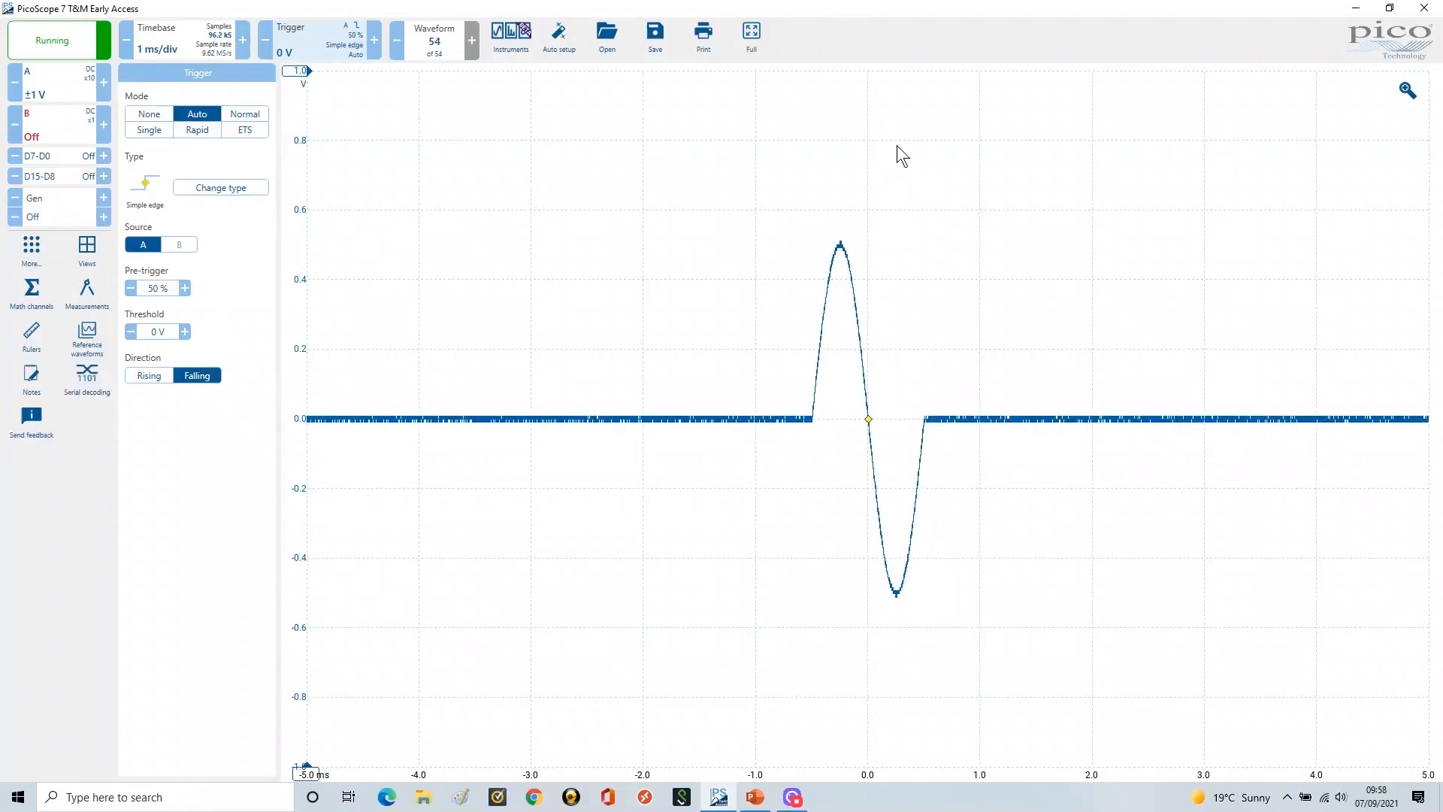
click(151, 291)
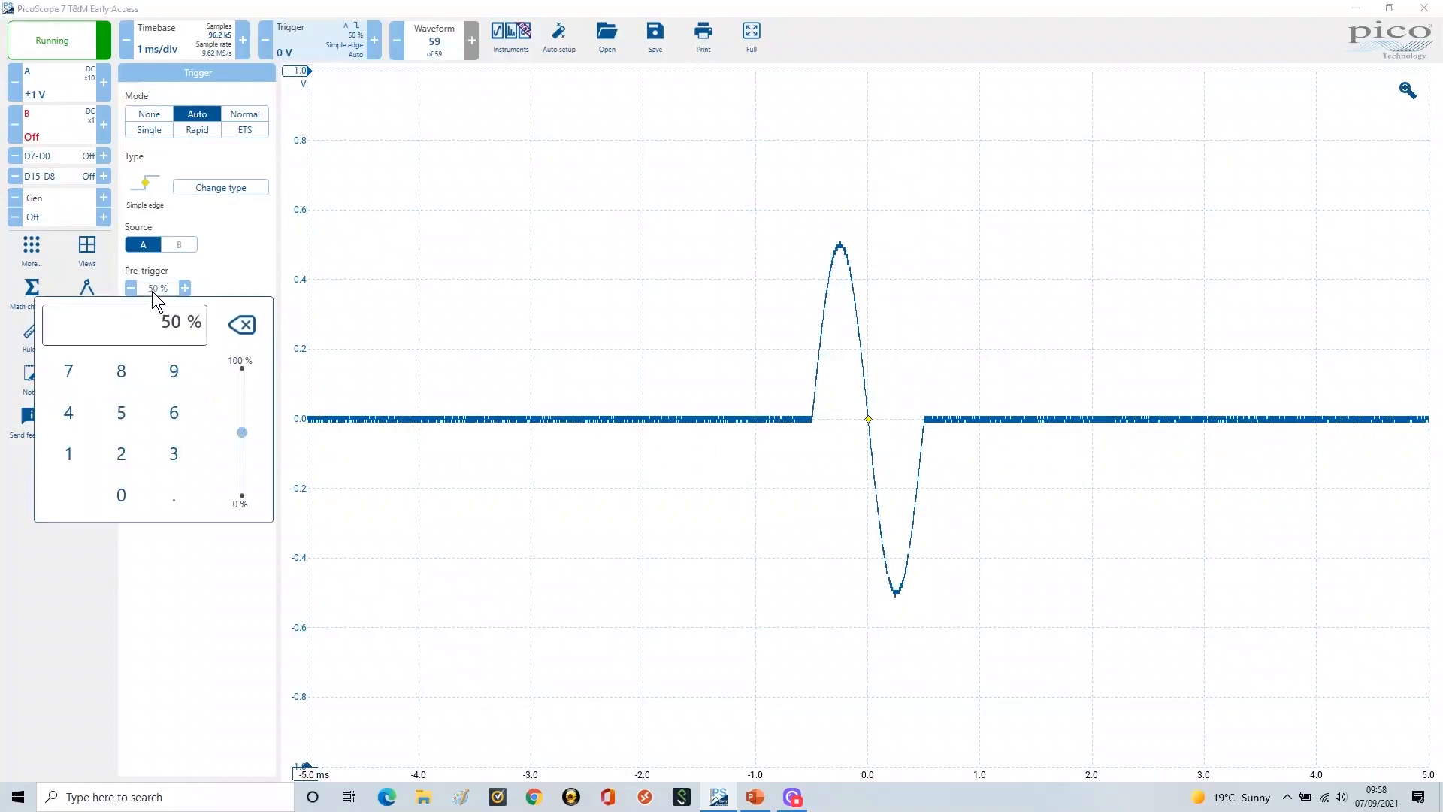
text(40)
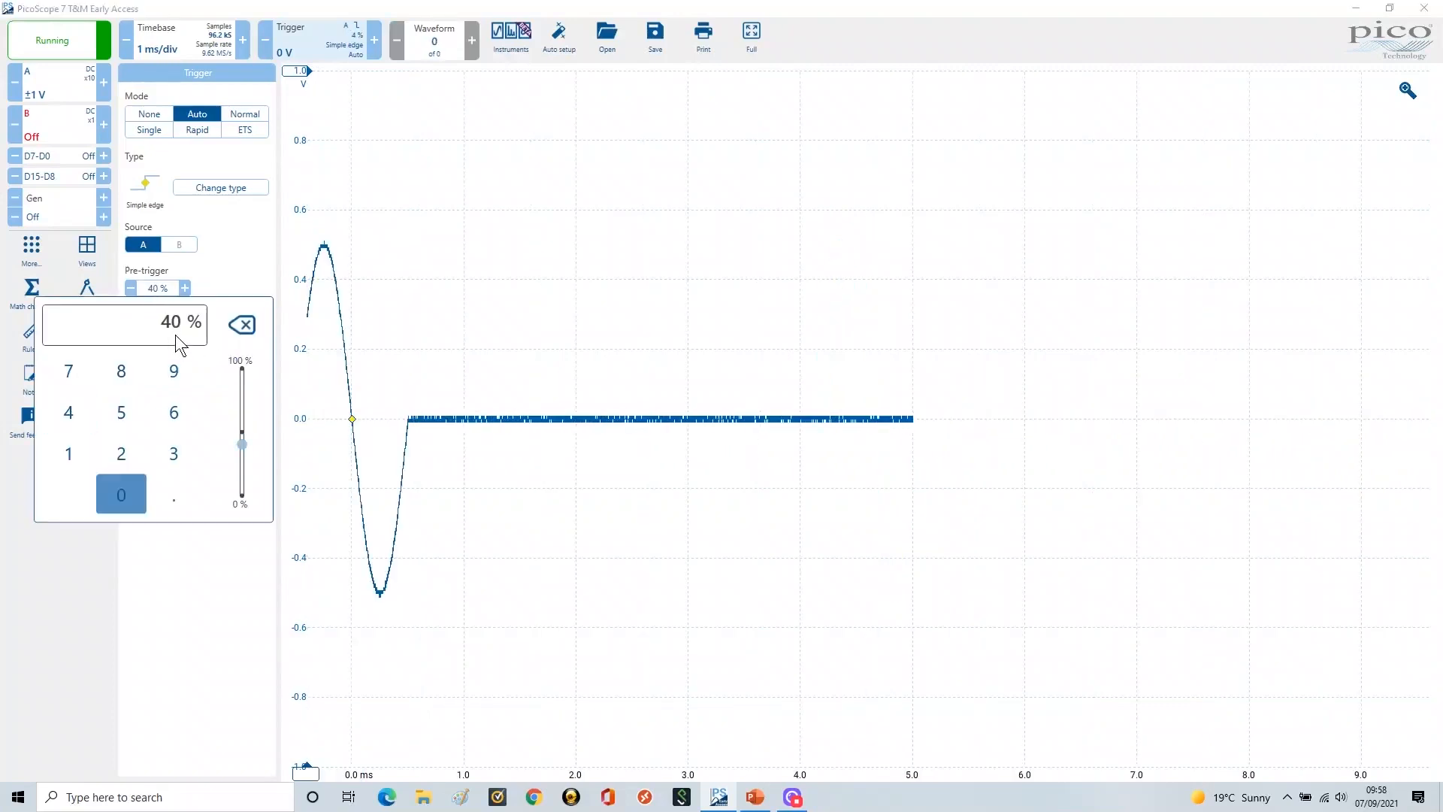
key(Return)
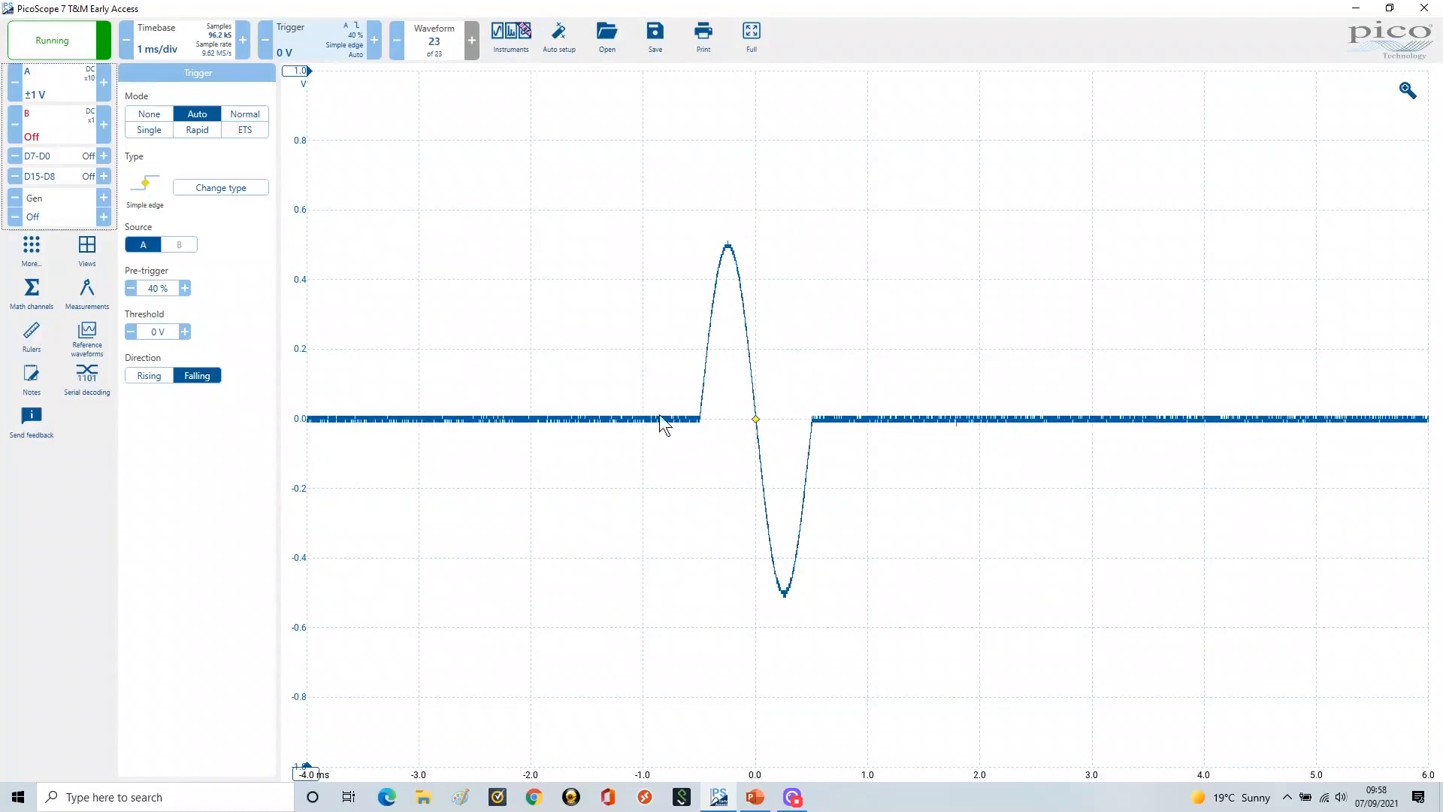
Reduce the trigger's pre-trigger to 10 %.
click(151, 289)
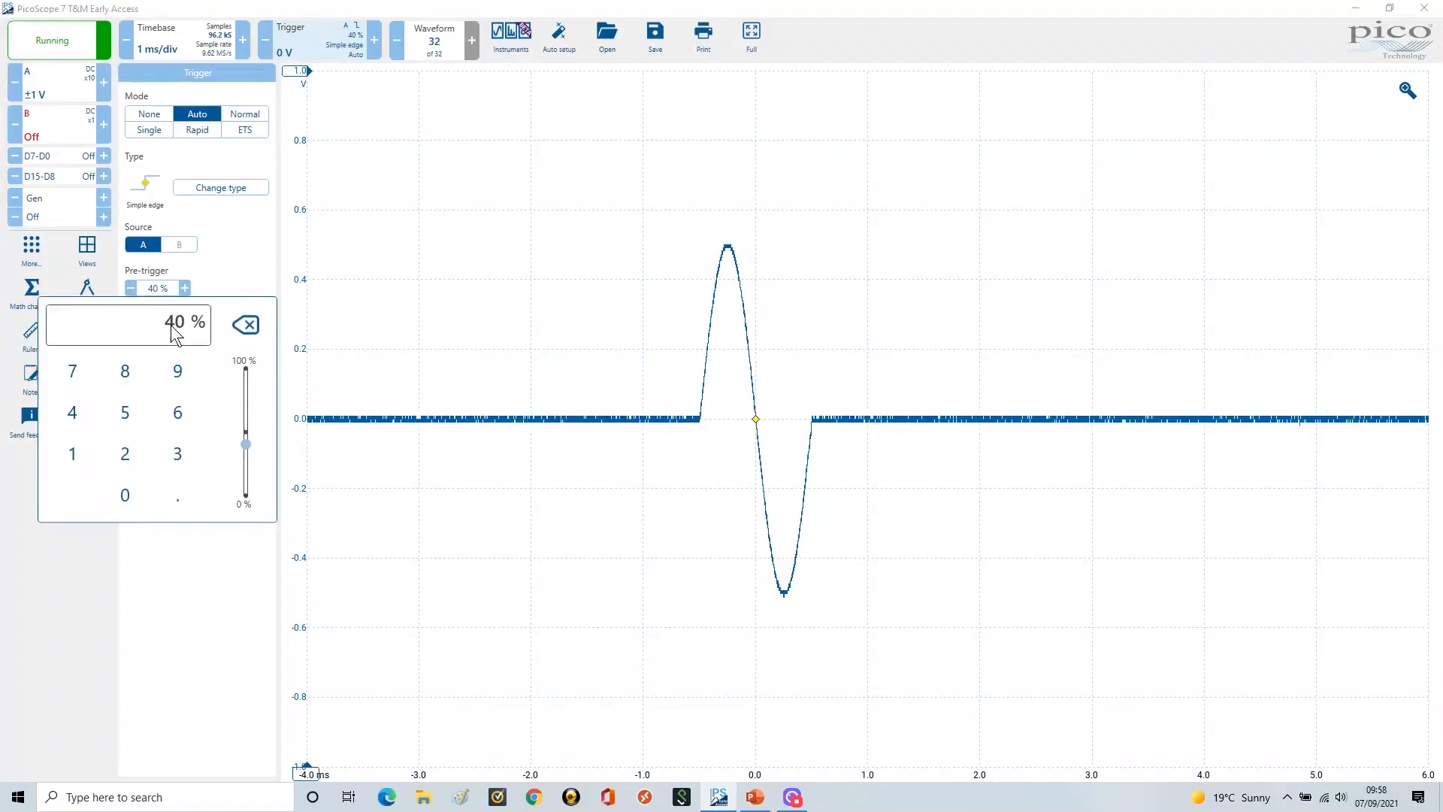
text(10)
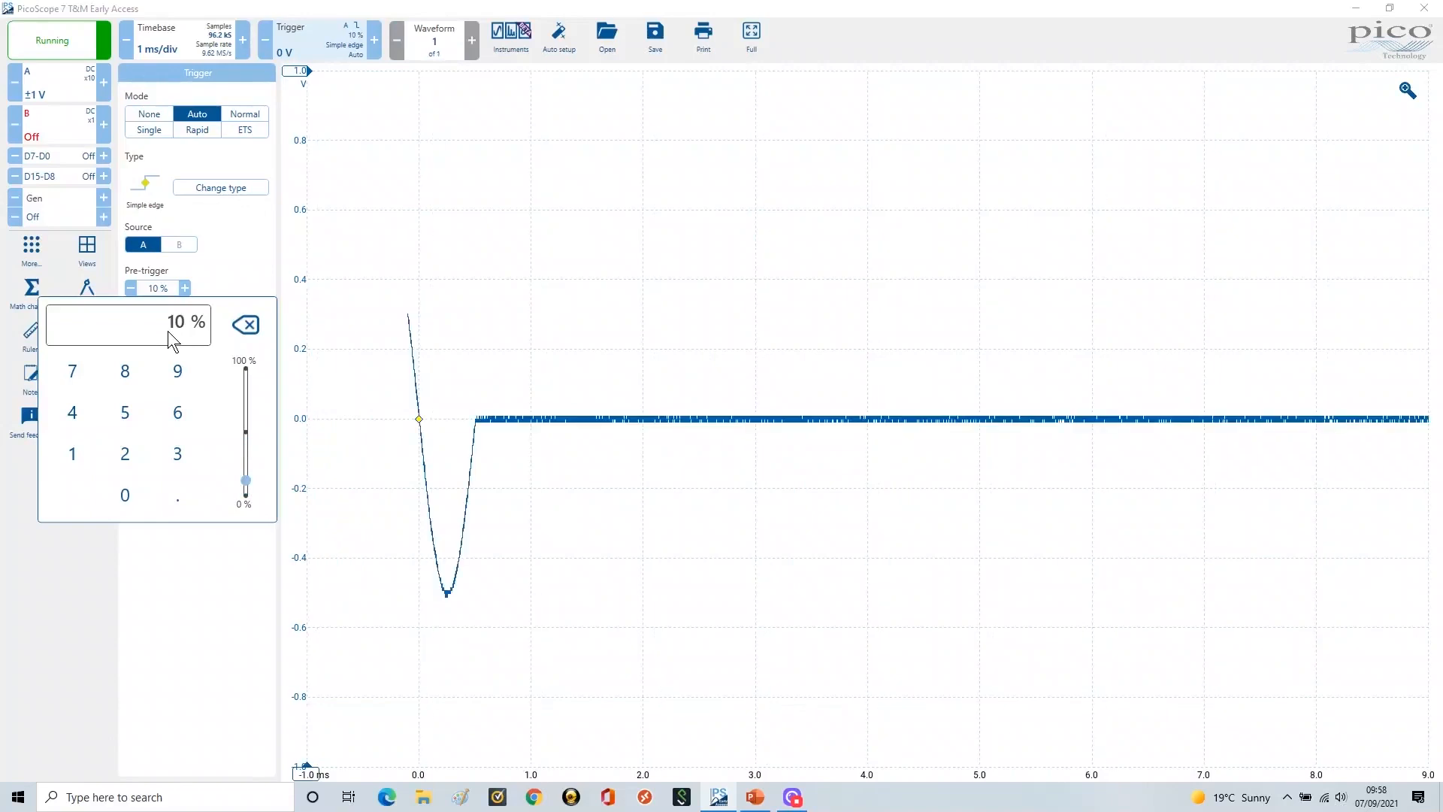
key(Return)
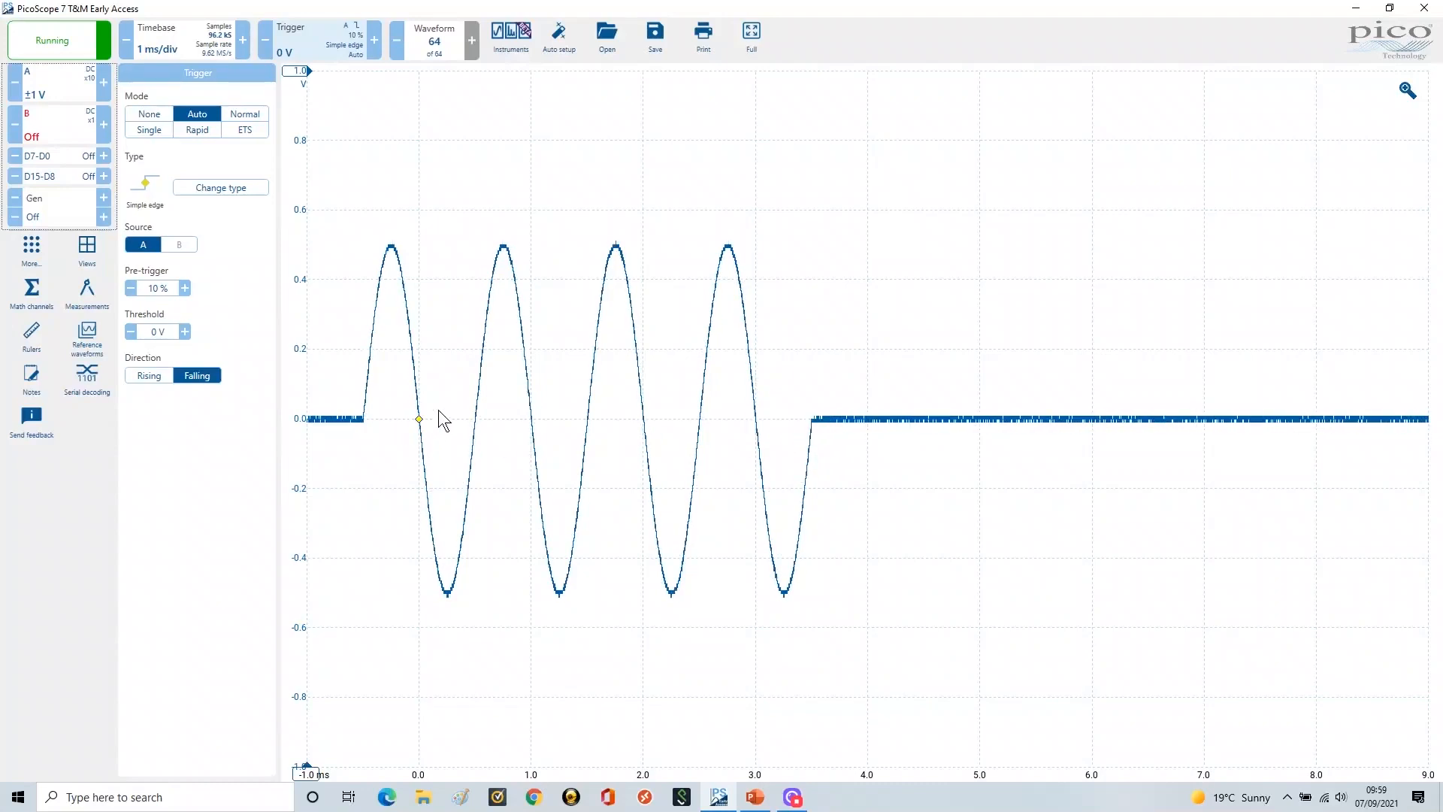
Increase the trigger's pre-trigger to 80 %.
click(151, 291)
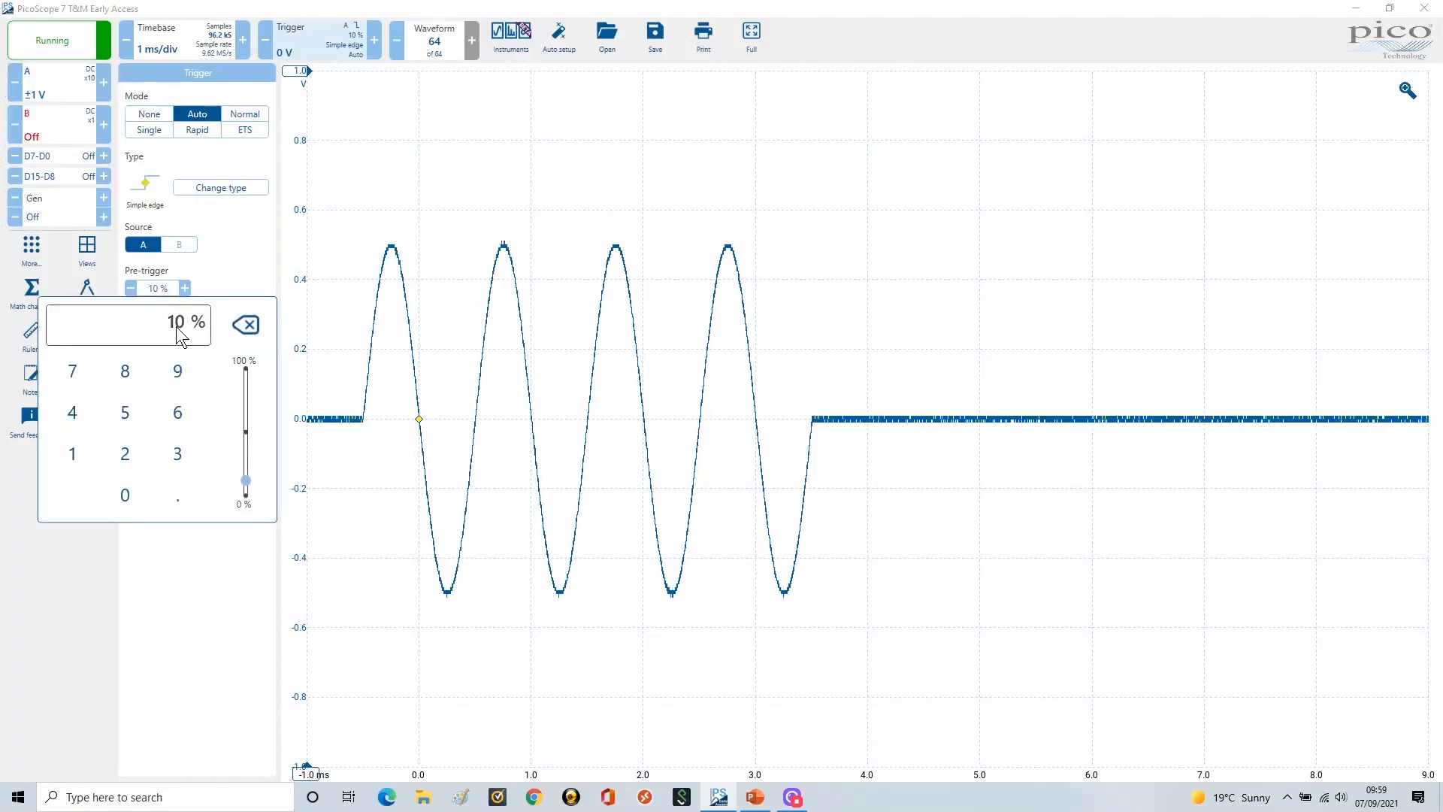
text(80)
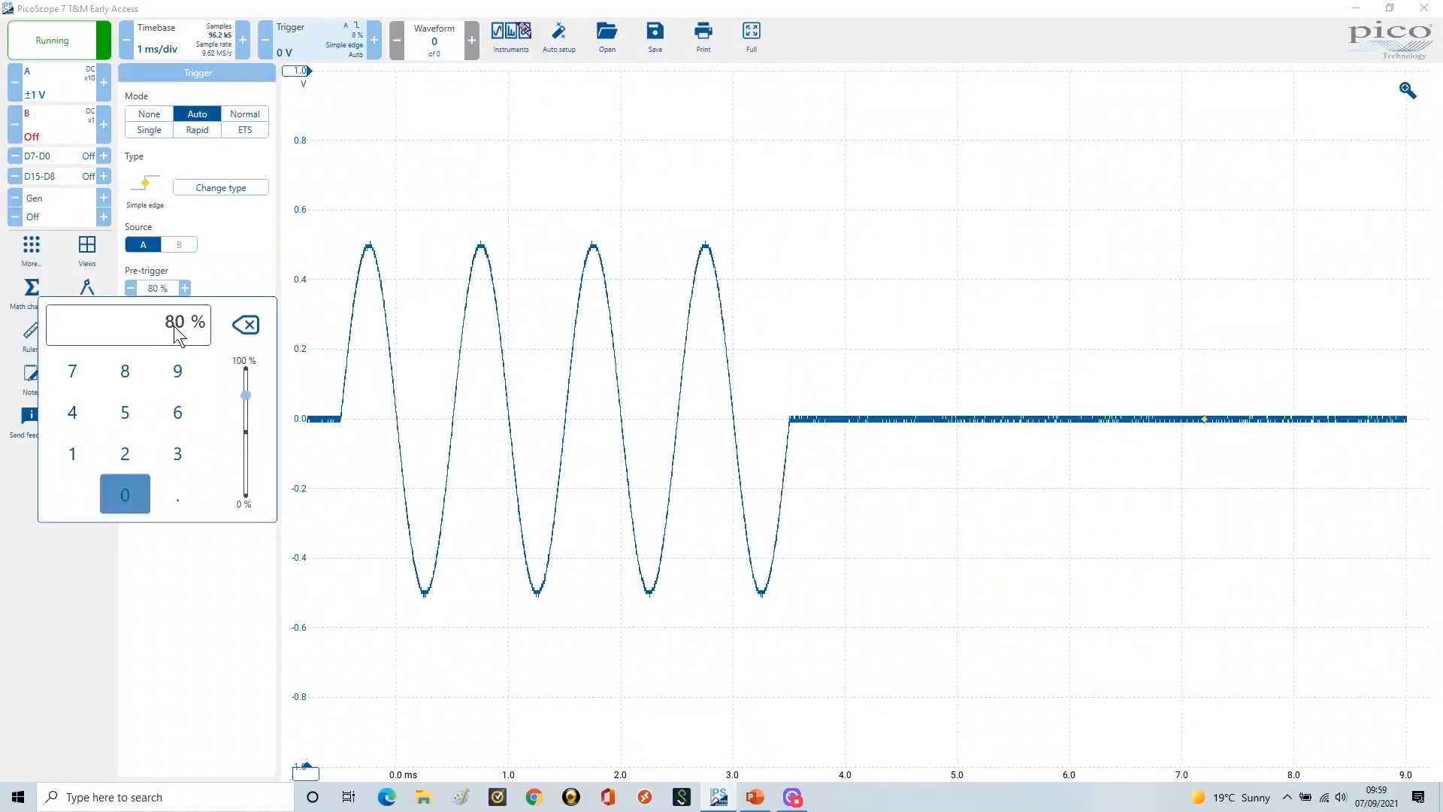
key(Return)
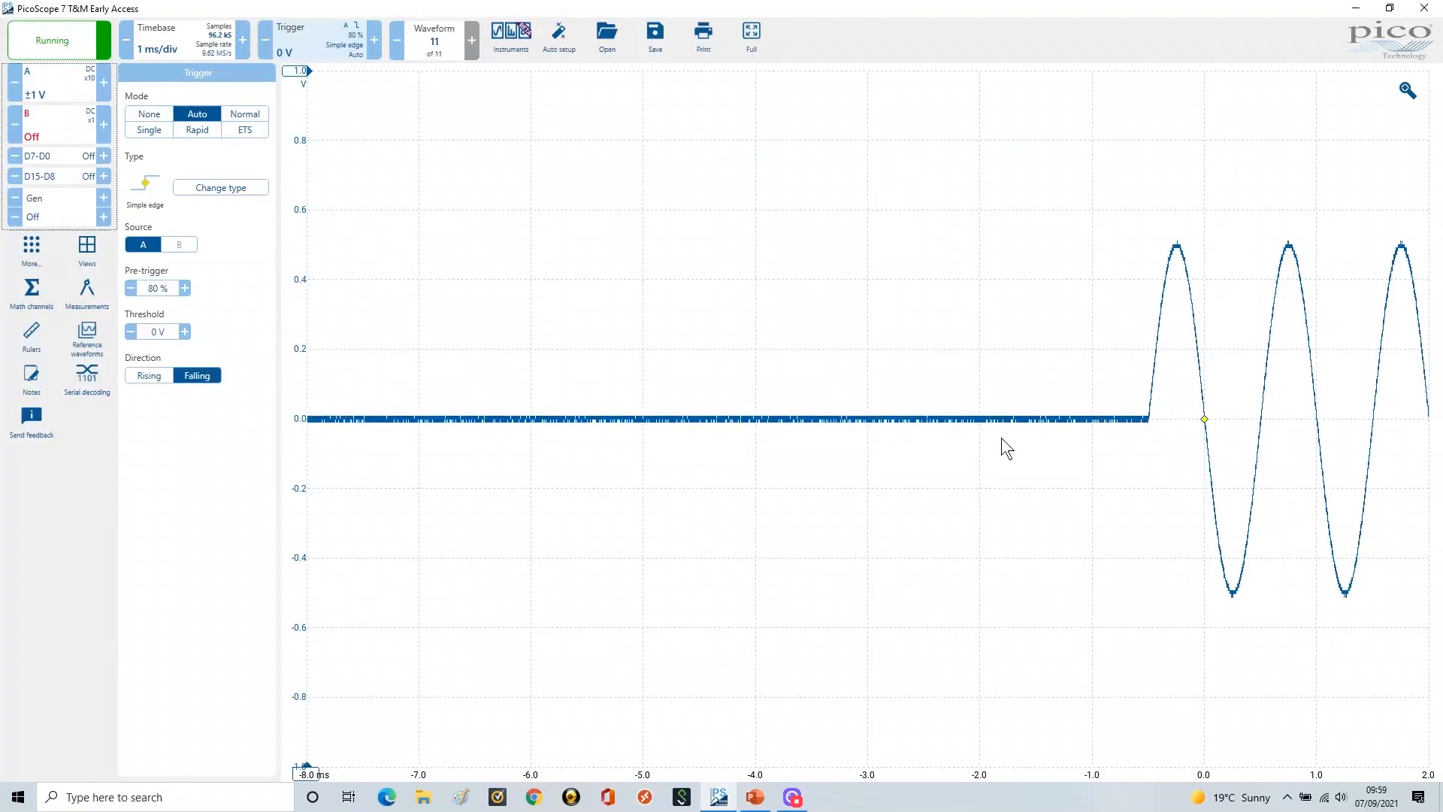
Set the trigger's pre-trigger to 50 % so the trigger point sits mid-display.
click(154, 289)
text(50)
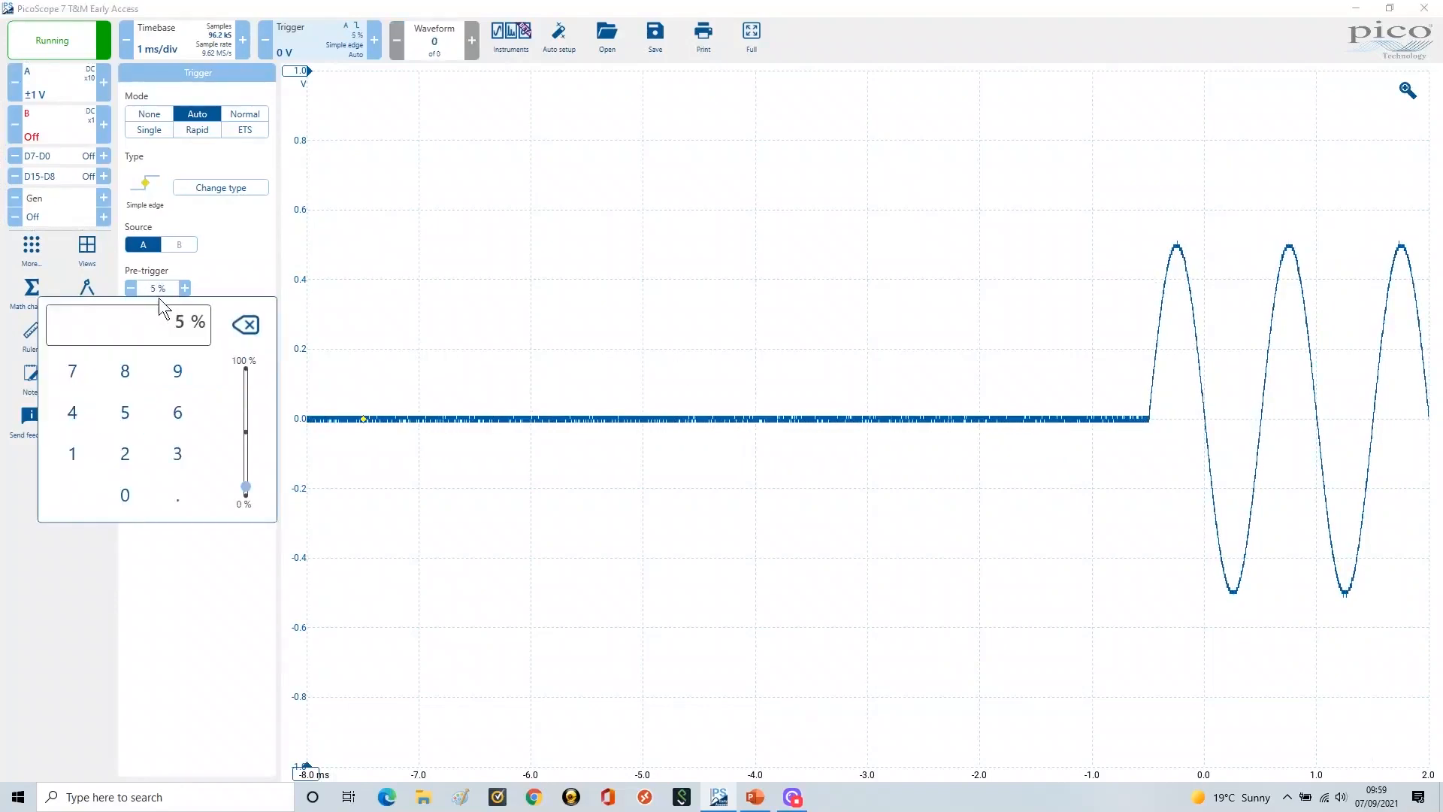
key(Return)
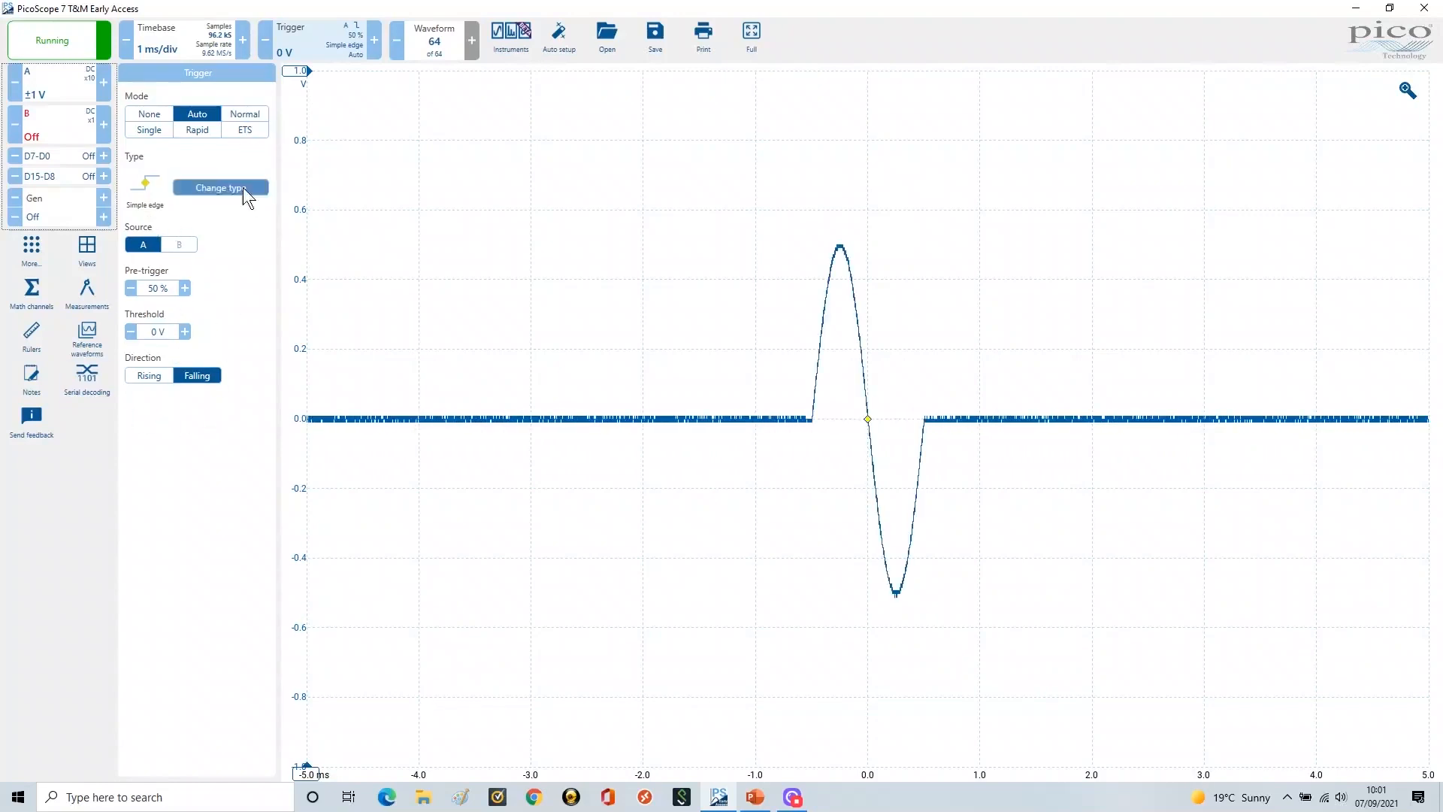
Compare the Normal and Auto trigger modes, finishing with the trigger mode set to Normal.
click(247, 114)
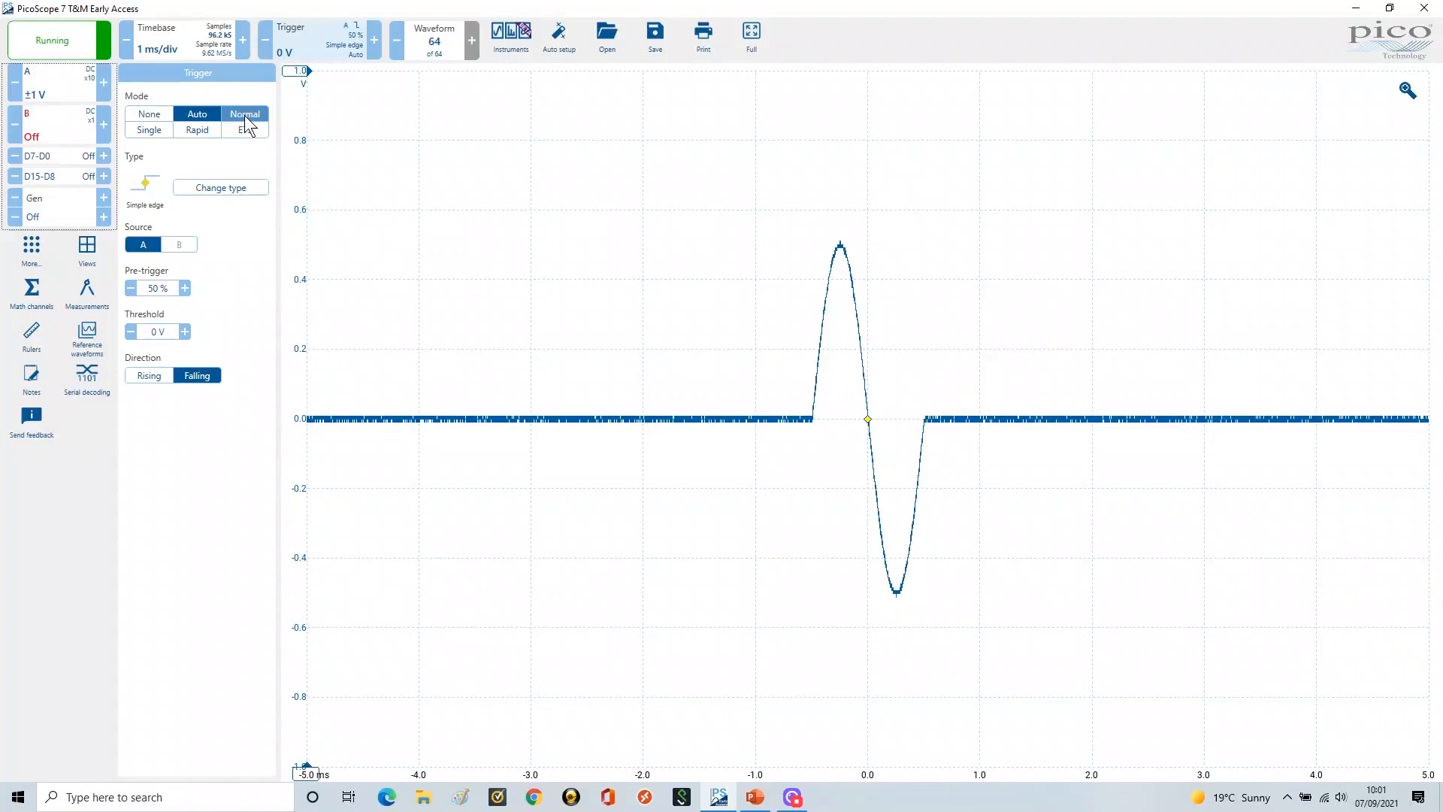
click(244, 115)
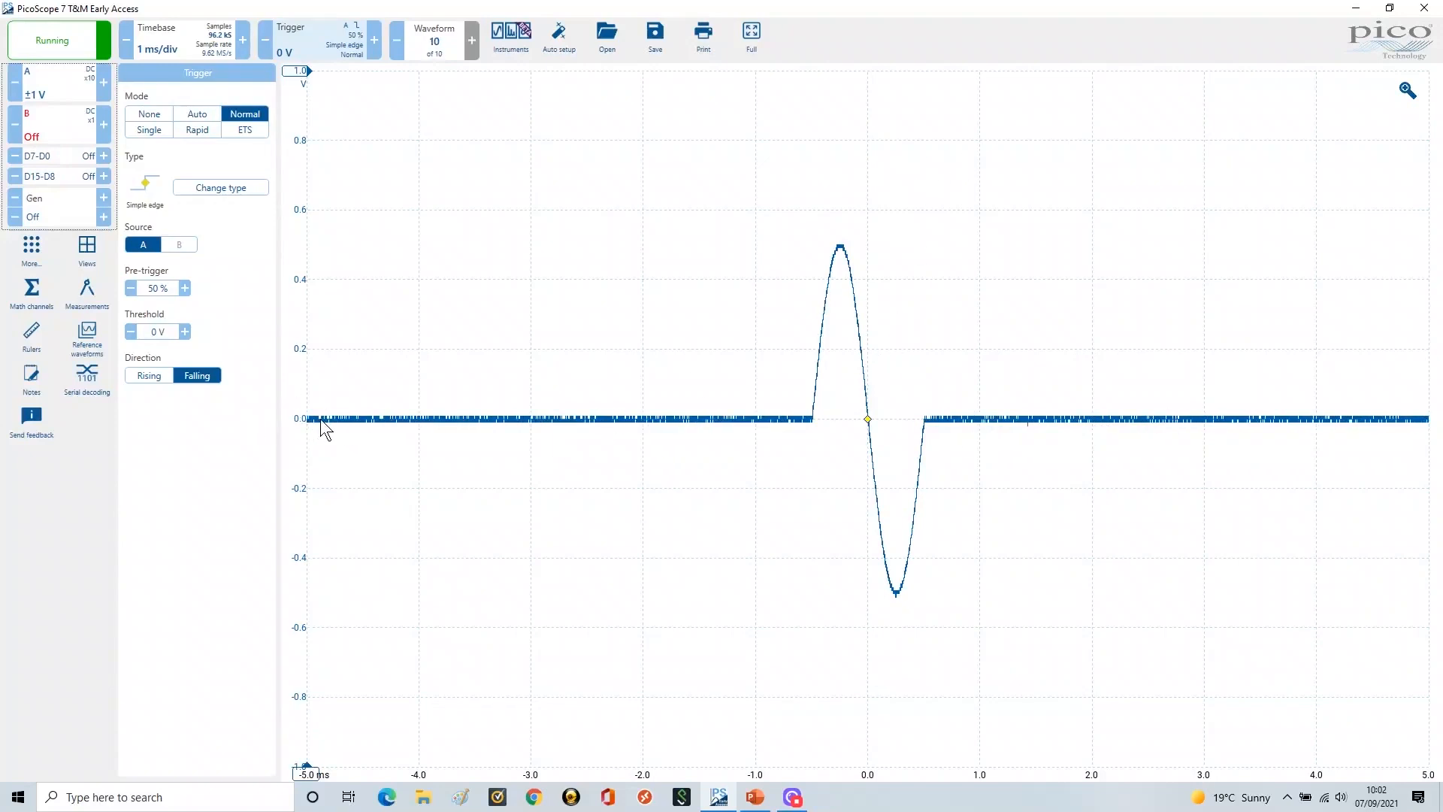
click(198, 114)
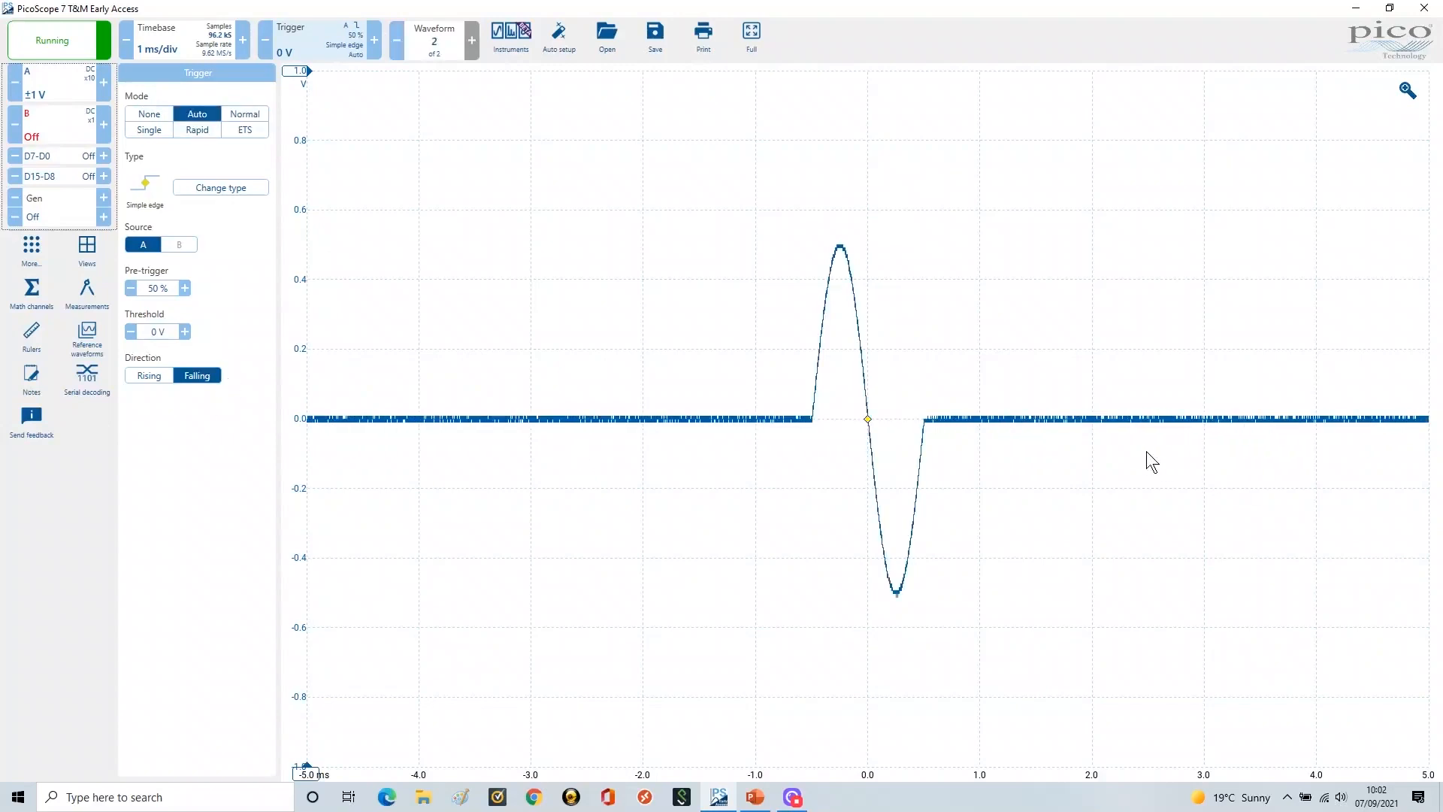
click(246, 114)
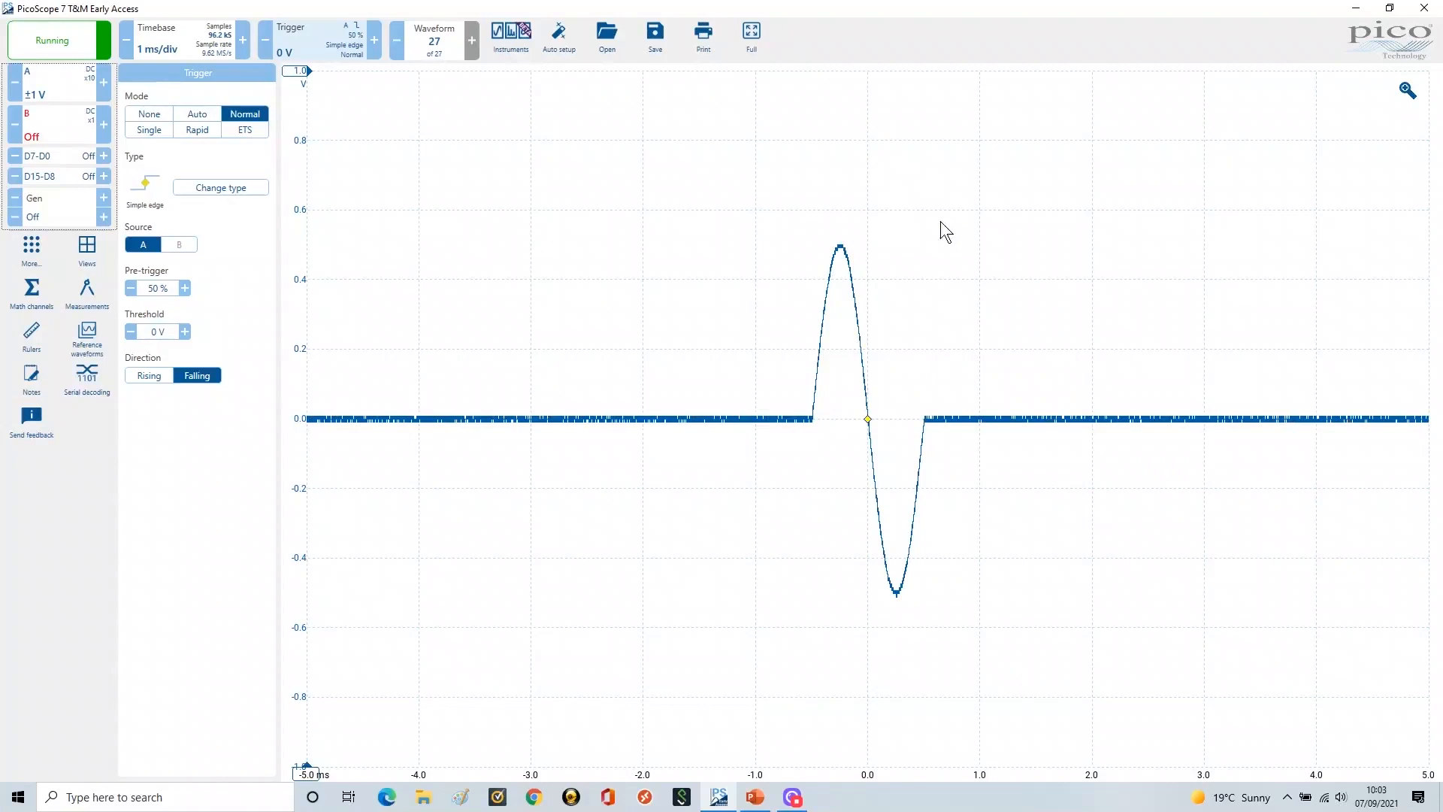
Capture waveforms in Single trigger mode, rearming the capture twice, and resume continuous capturing in Auto mode.
click(142, 129)
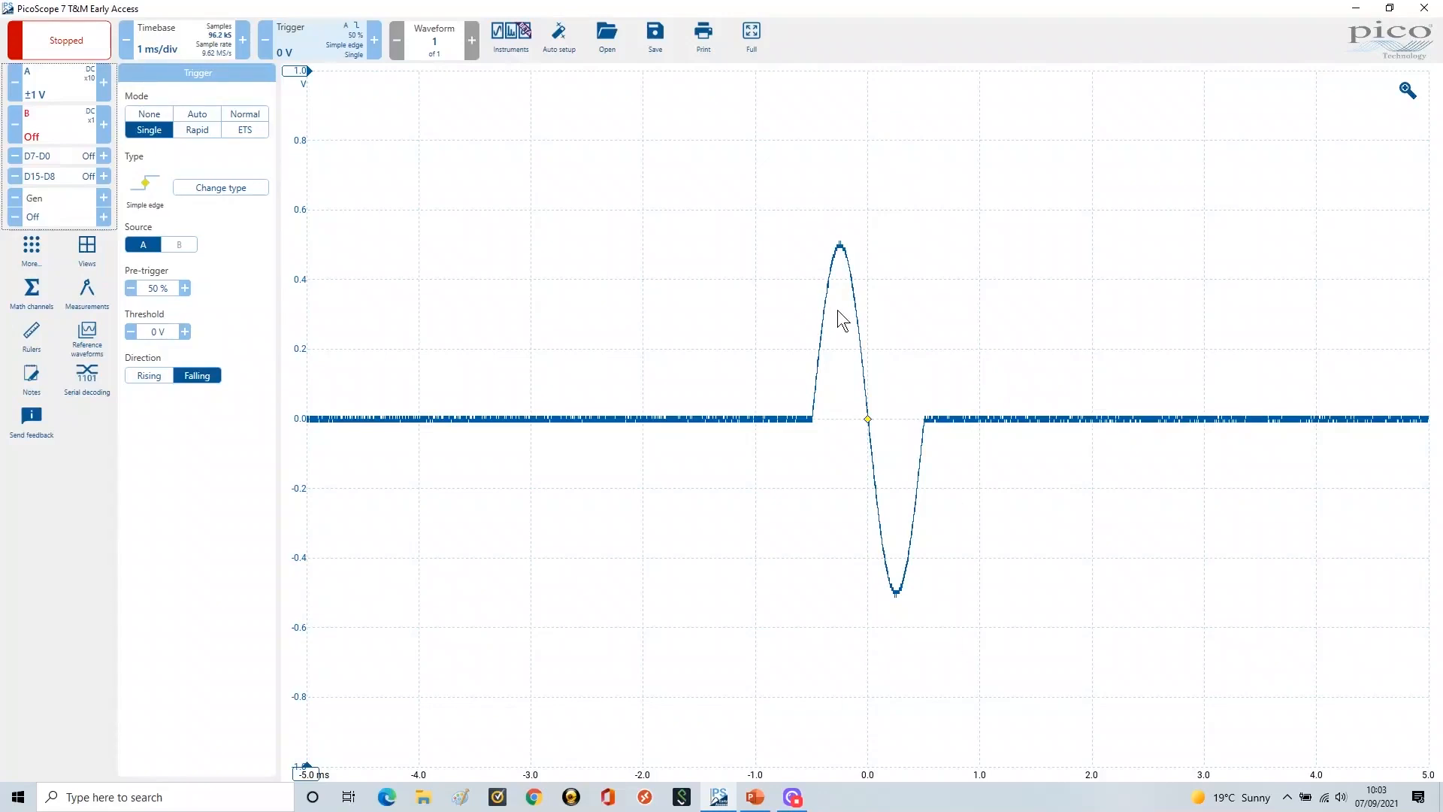
click(72, 51)
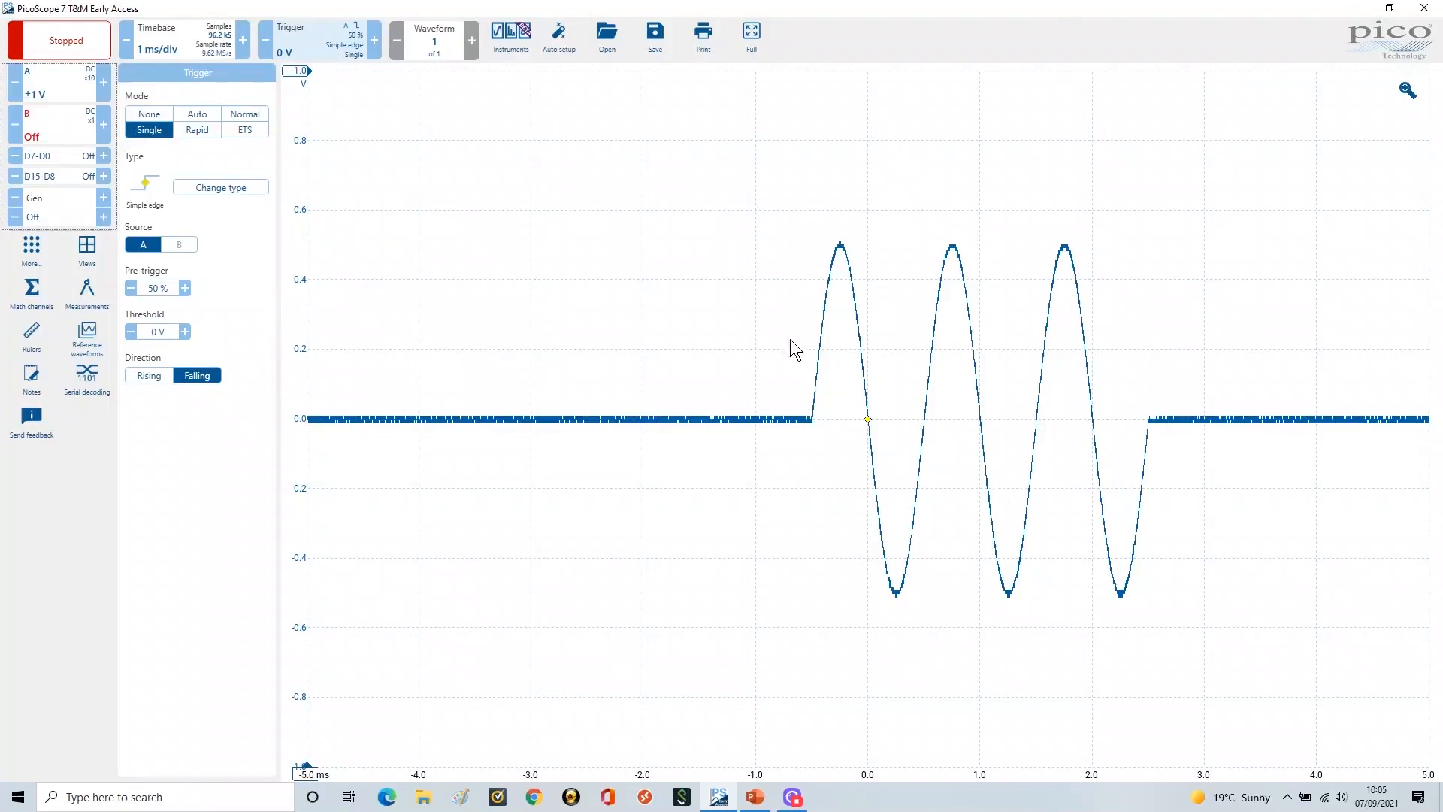
click(58, 42)
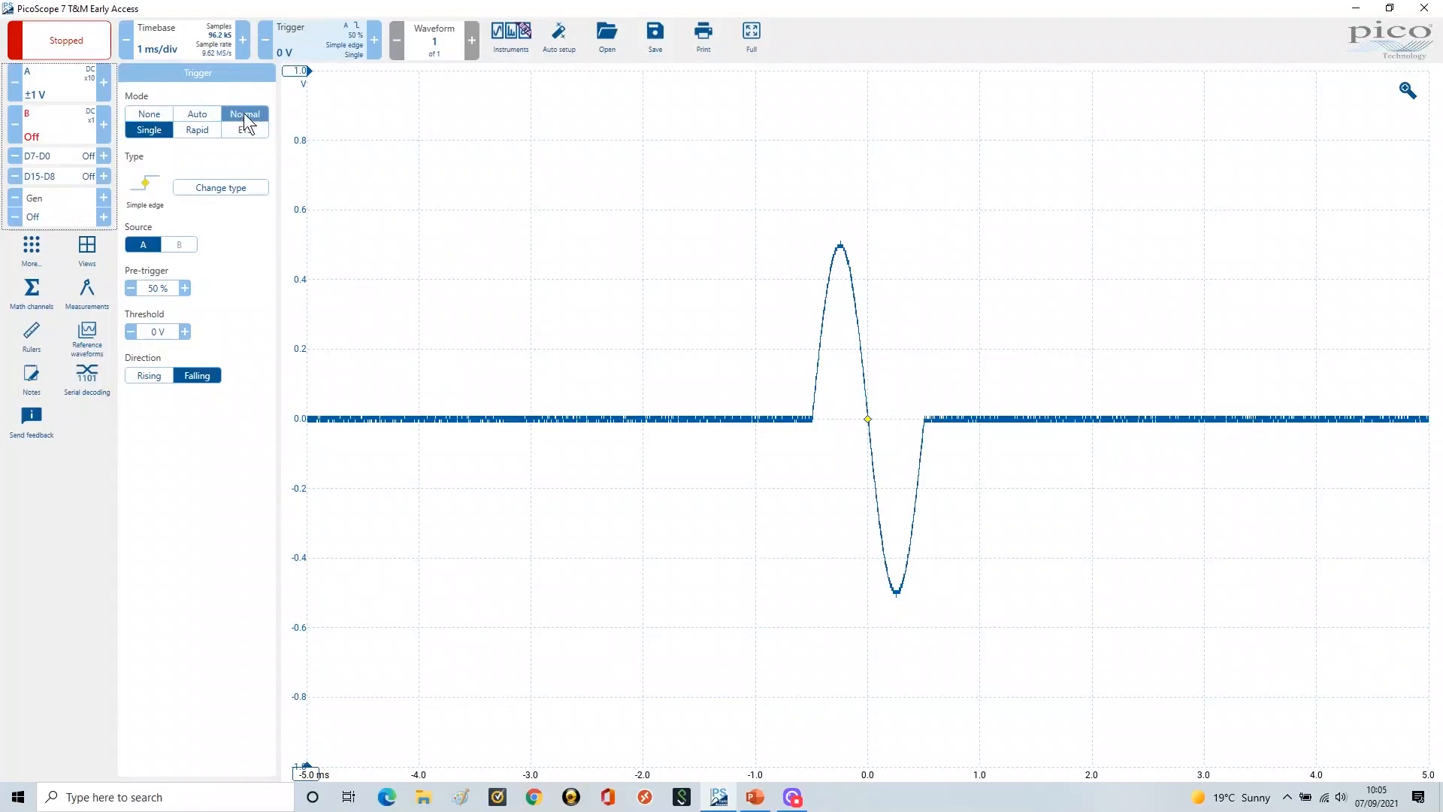
click(204, 116)
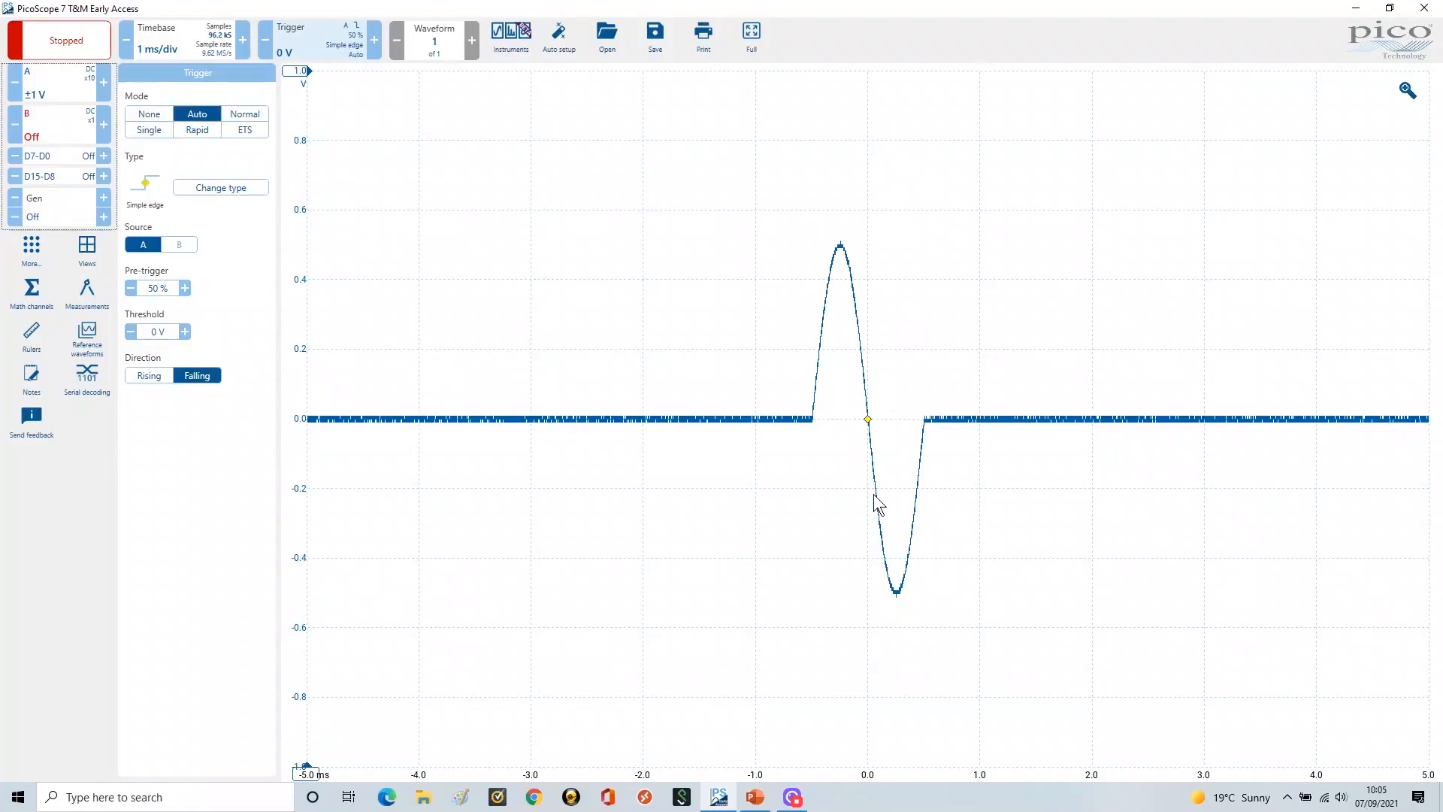
click(63, 46)
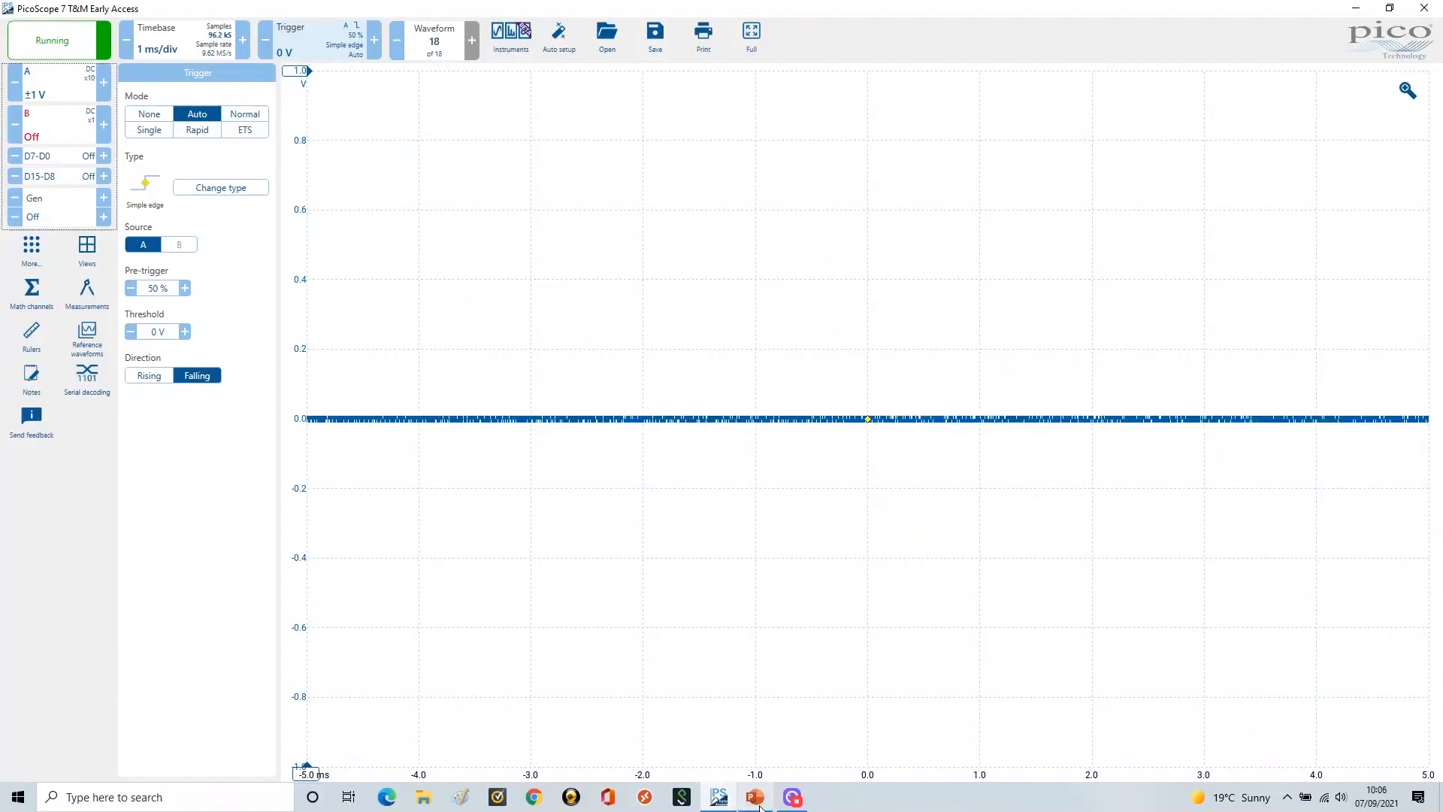
Switch to the PowerPoint slide show, reveal the Triggering edge points Positive and Negative, and return to PicoScope 7.
click(759, 801)
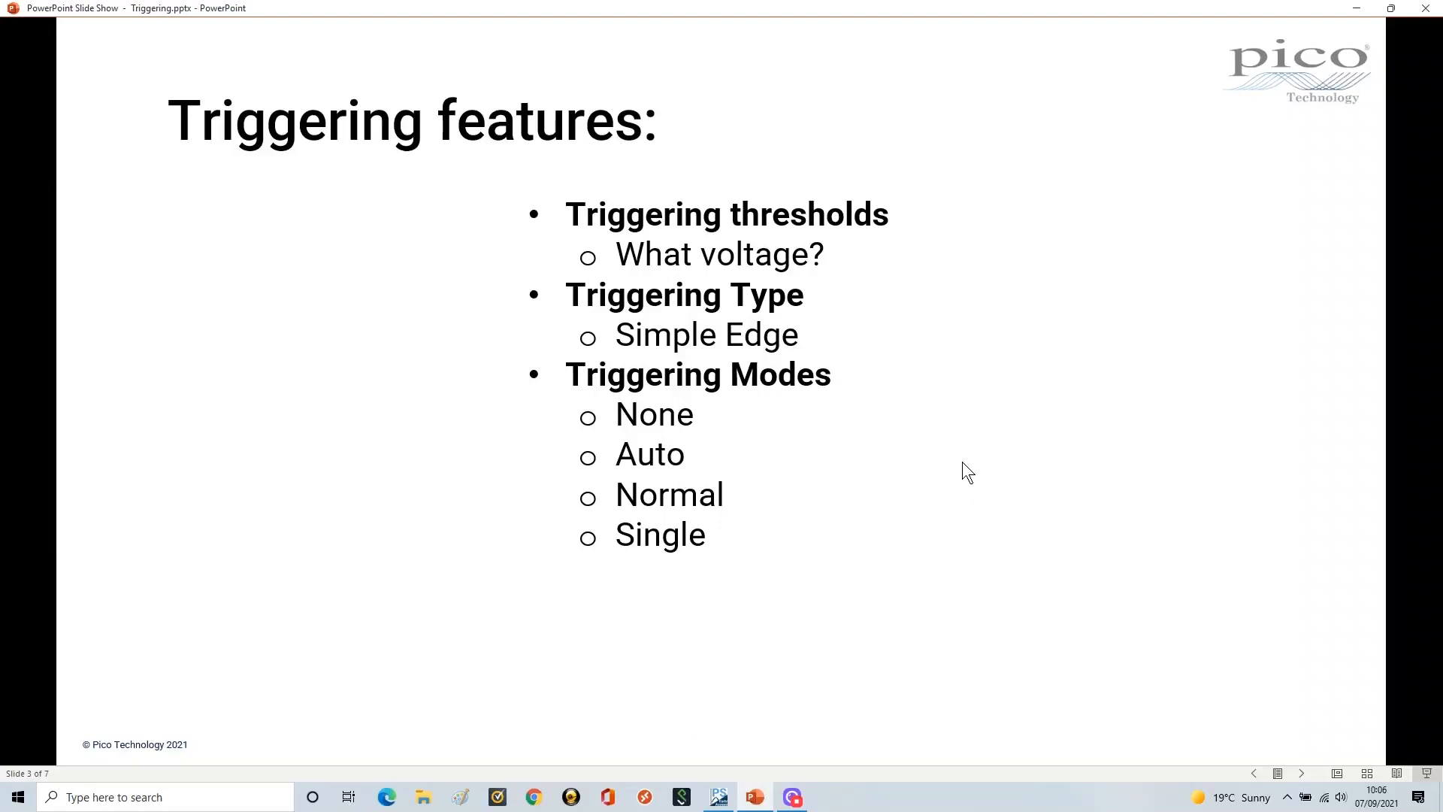
click(964, 481)
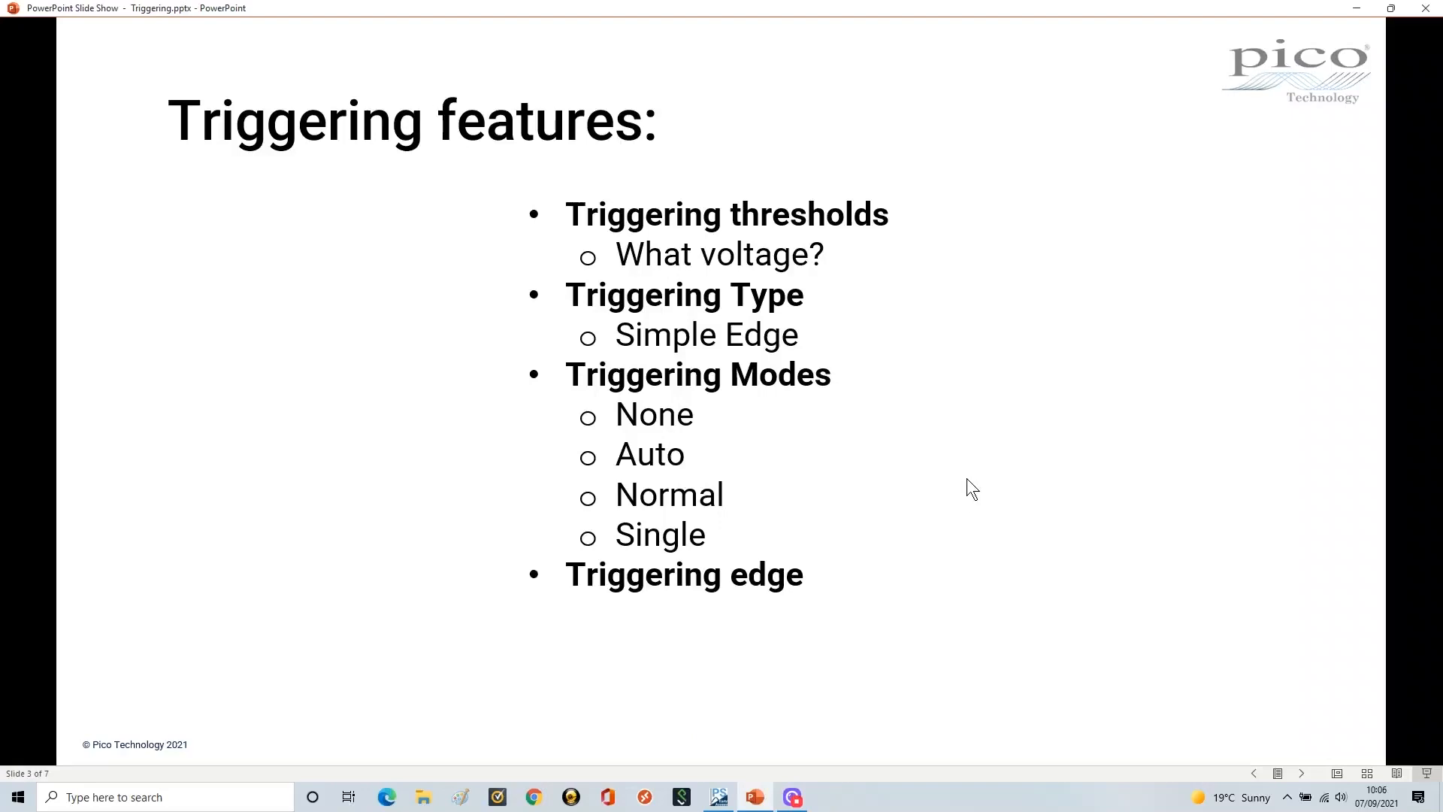
click(963, 536)
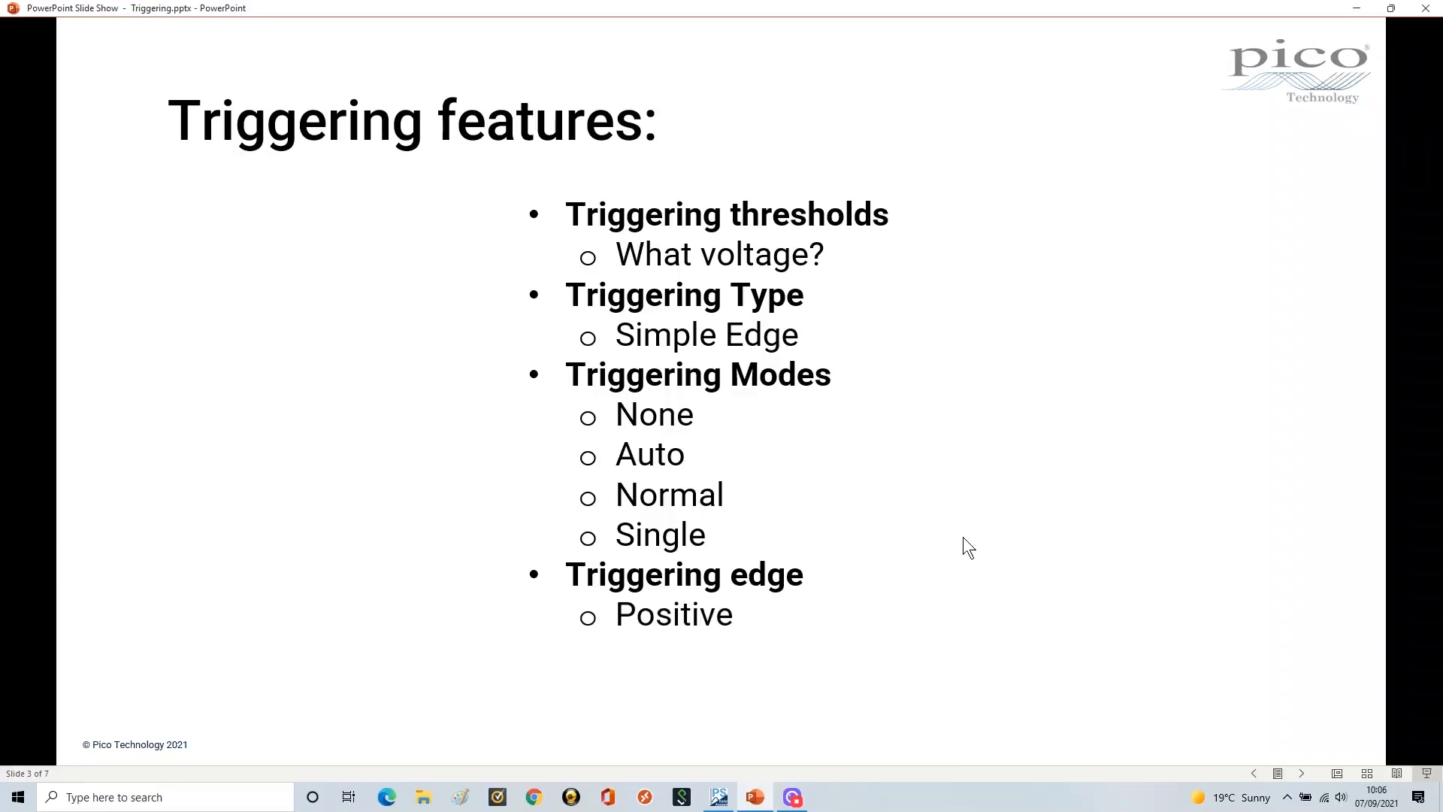
click(963, 537)
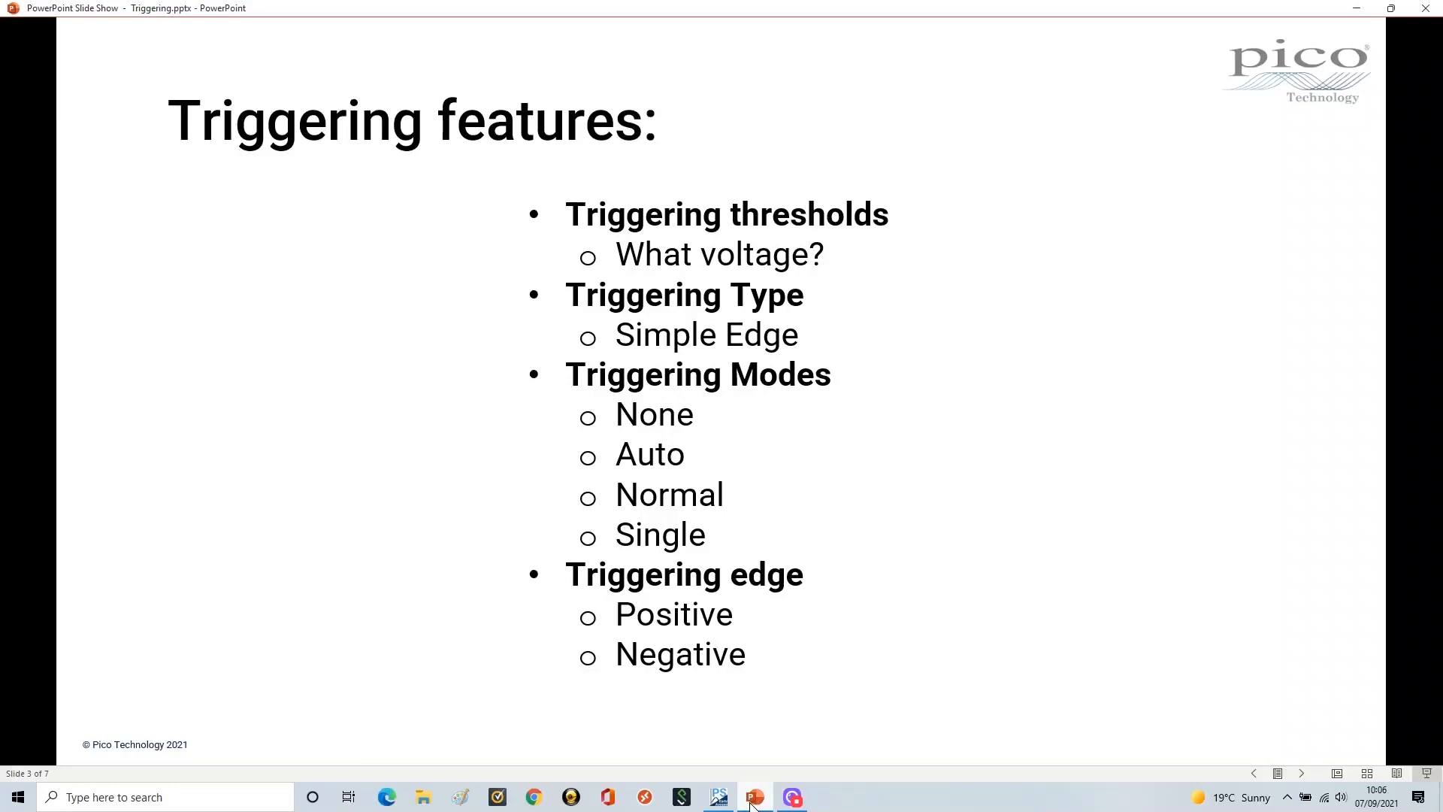
click(719, 798)
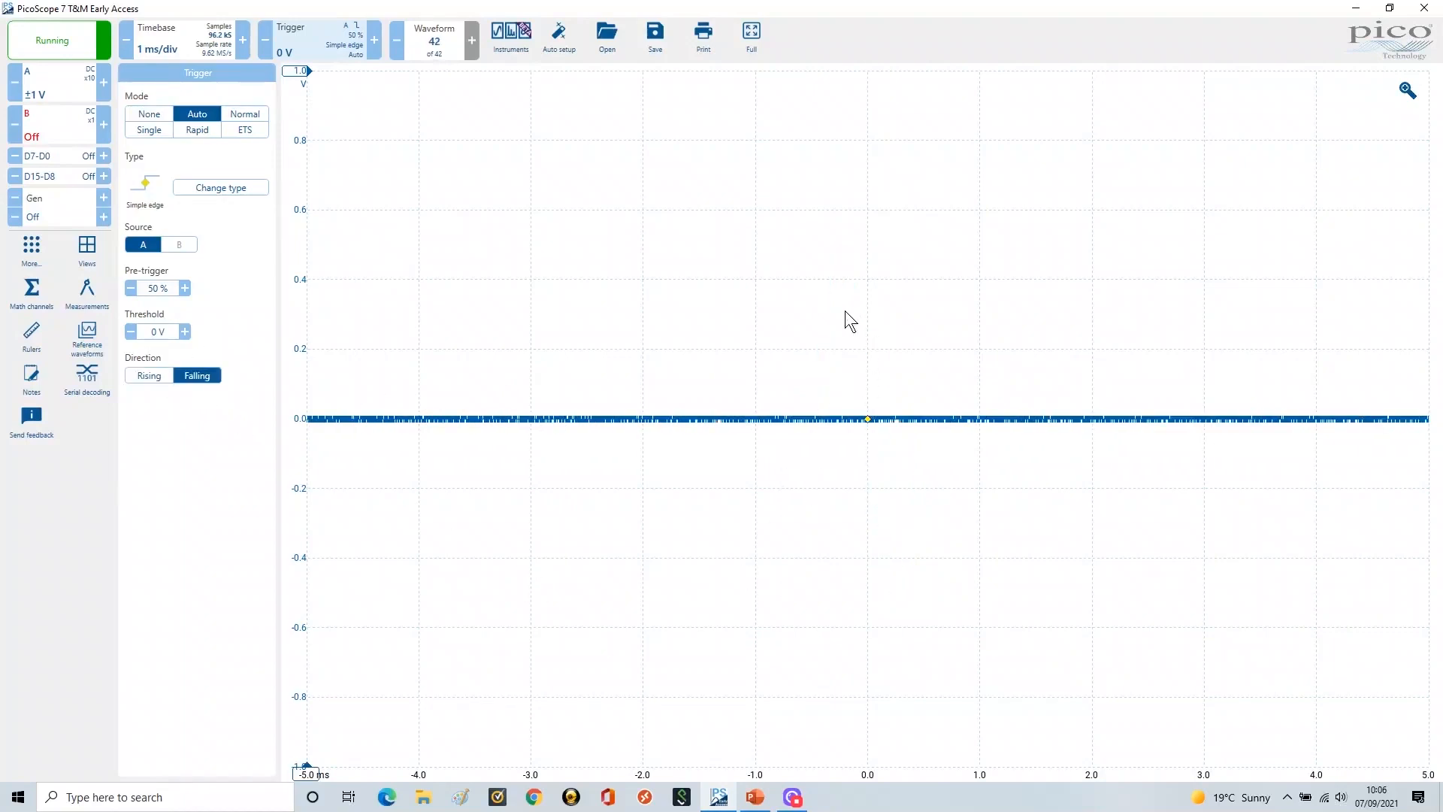
Set the trigger mode to Normal and switch the trigger direction to Rising and back to Falling.
click(245, 115)
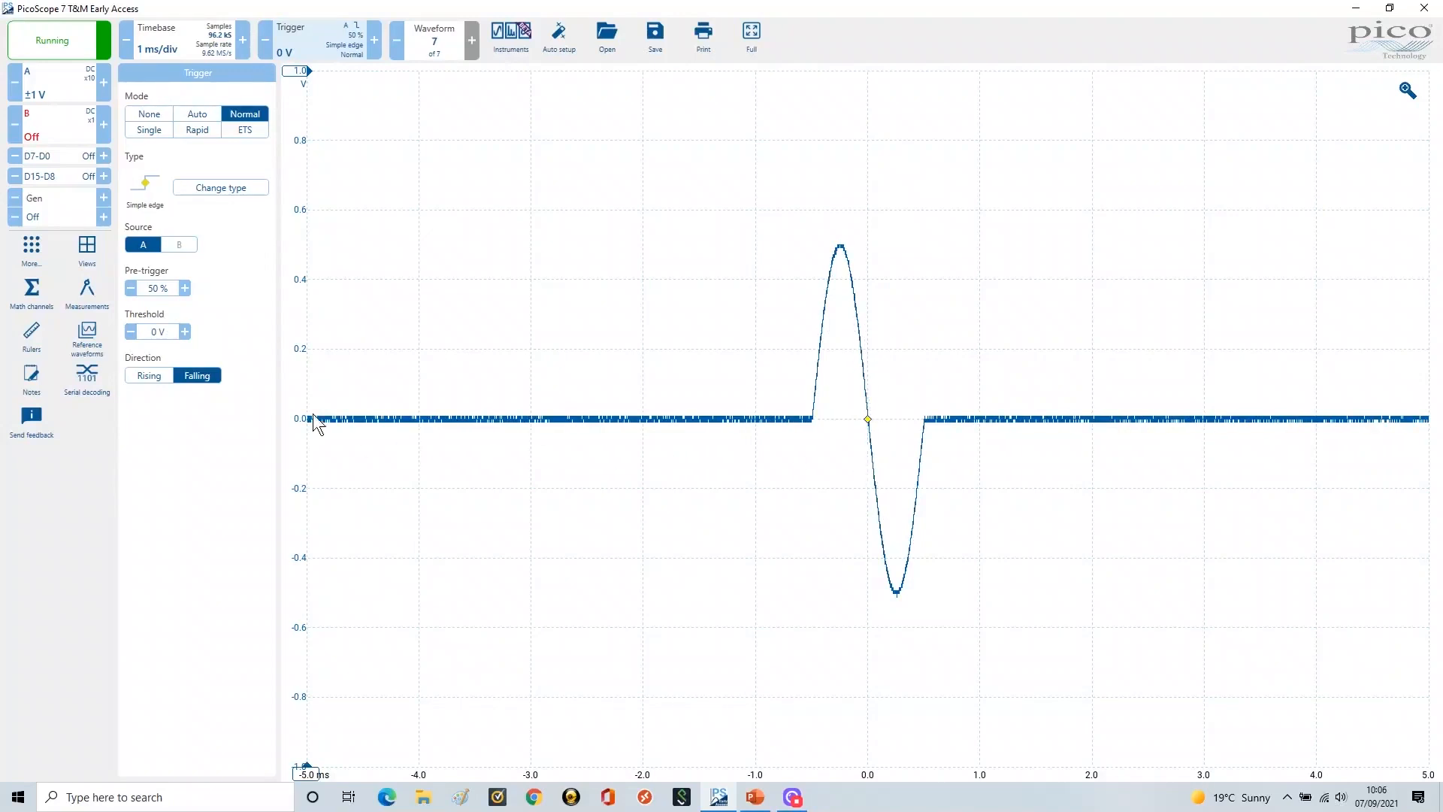
click(147, 374)
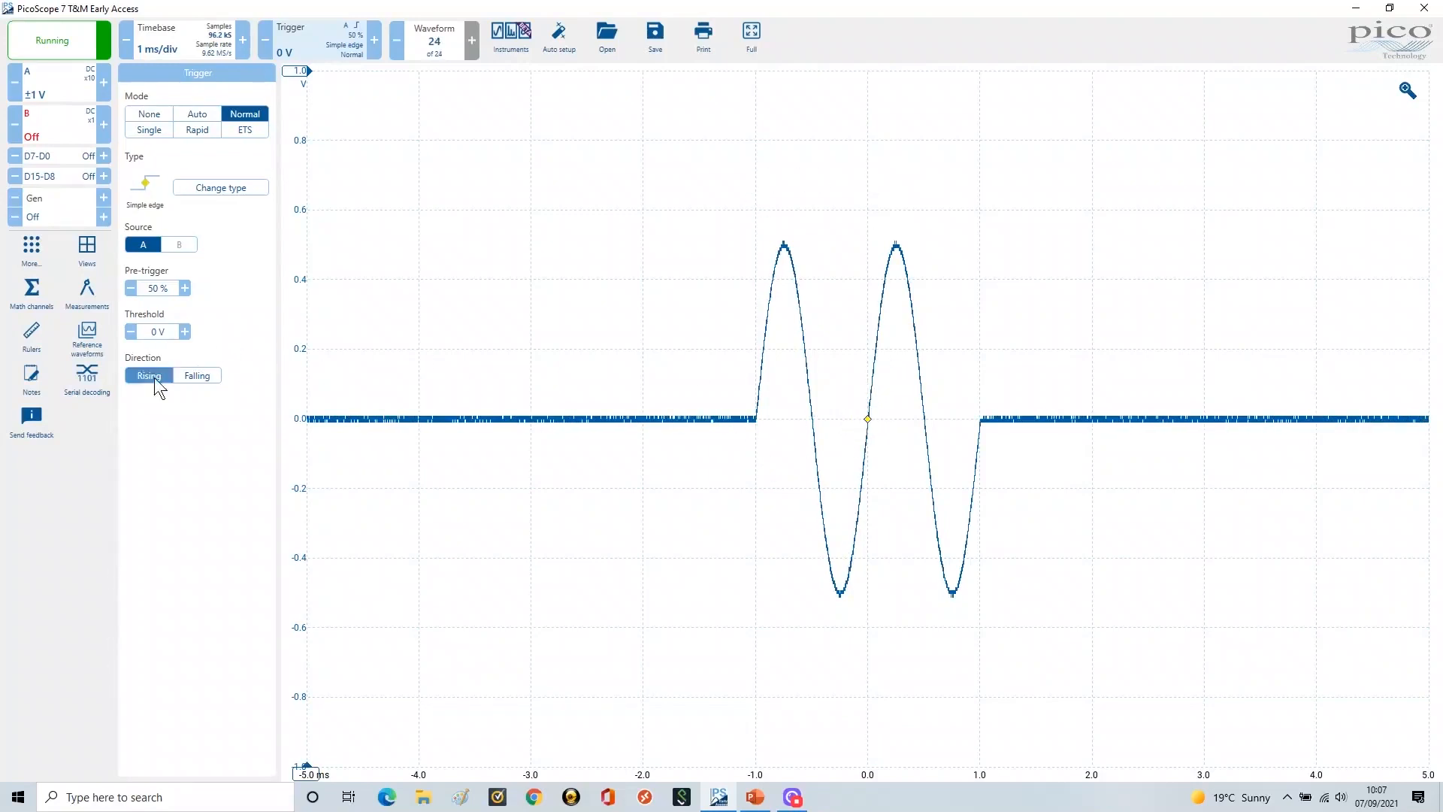
click(195, 377)
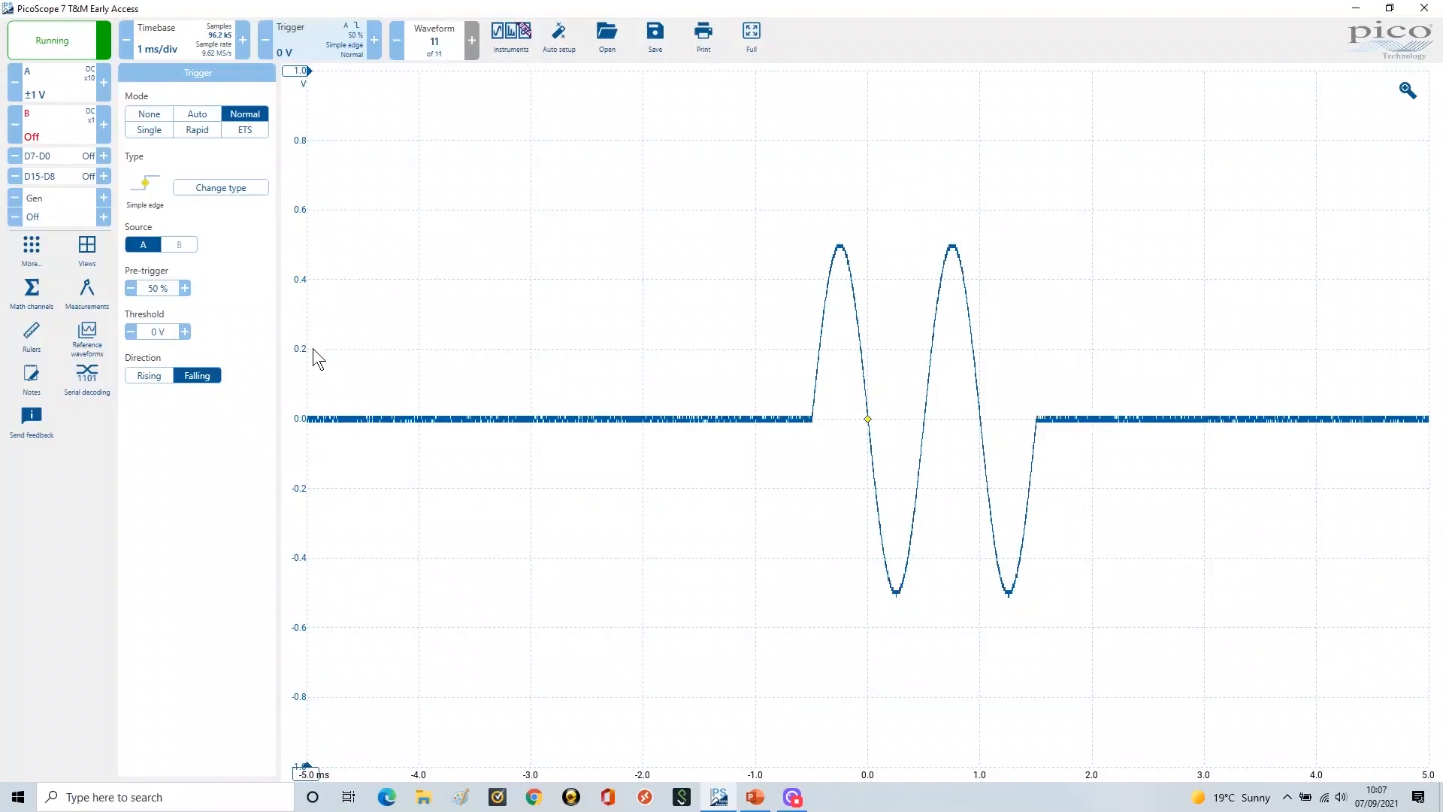
Set the trigger threshold to 0.2 V and change the trigger direction to Rising.
click(157, 332)
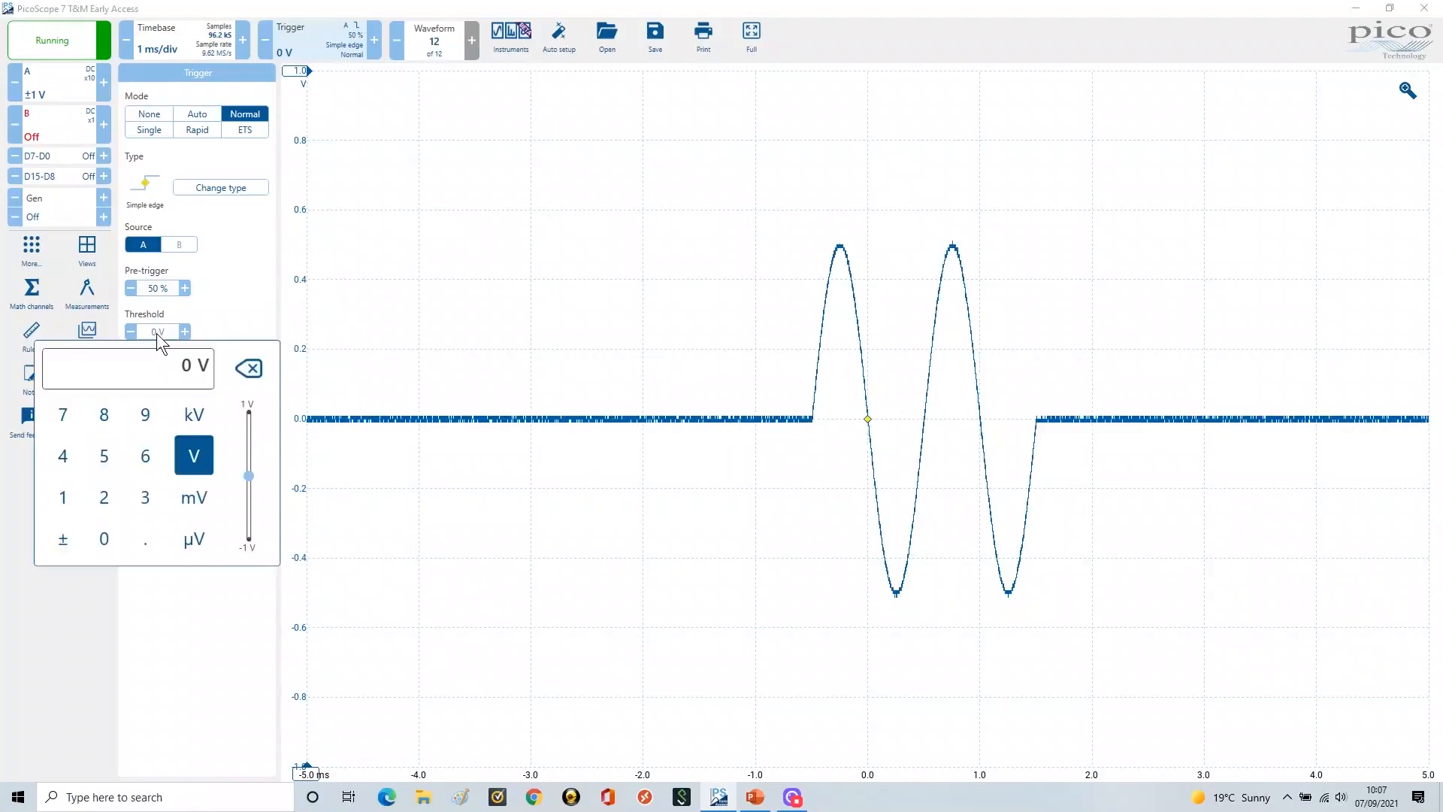
text(0.2)
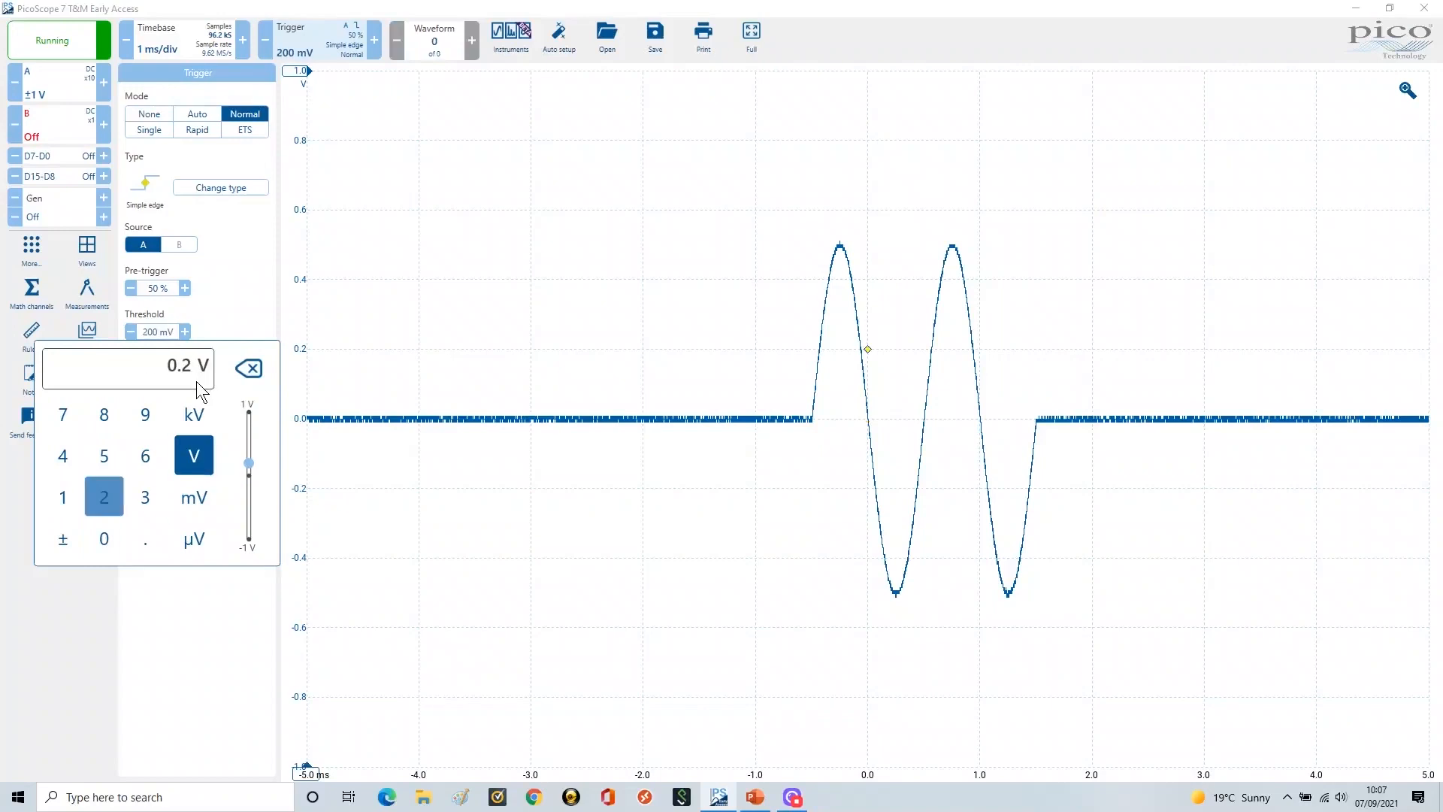
key(Return)
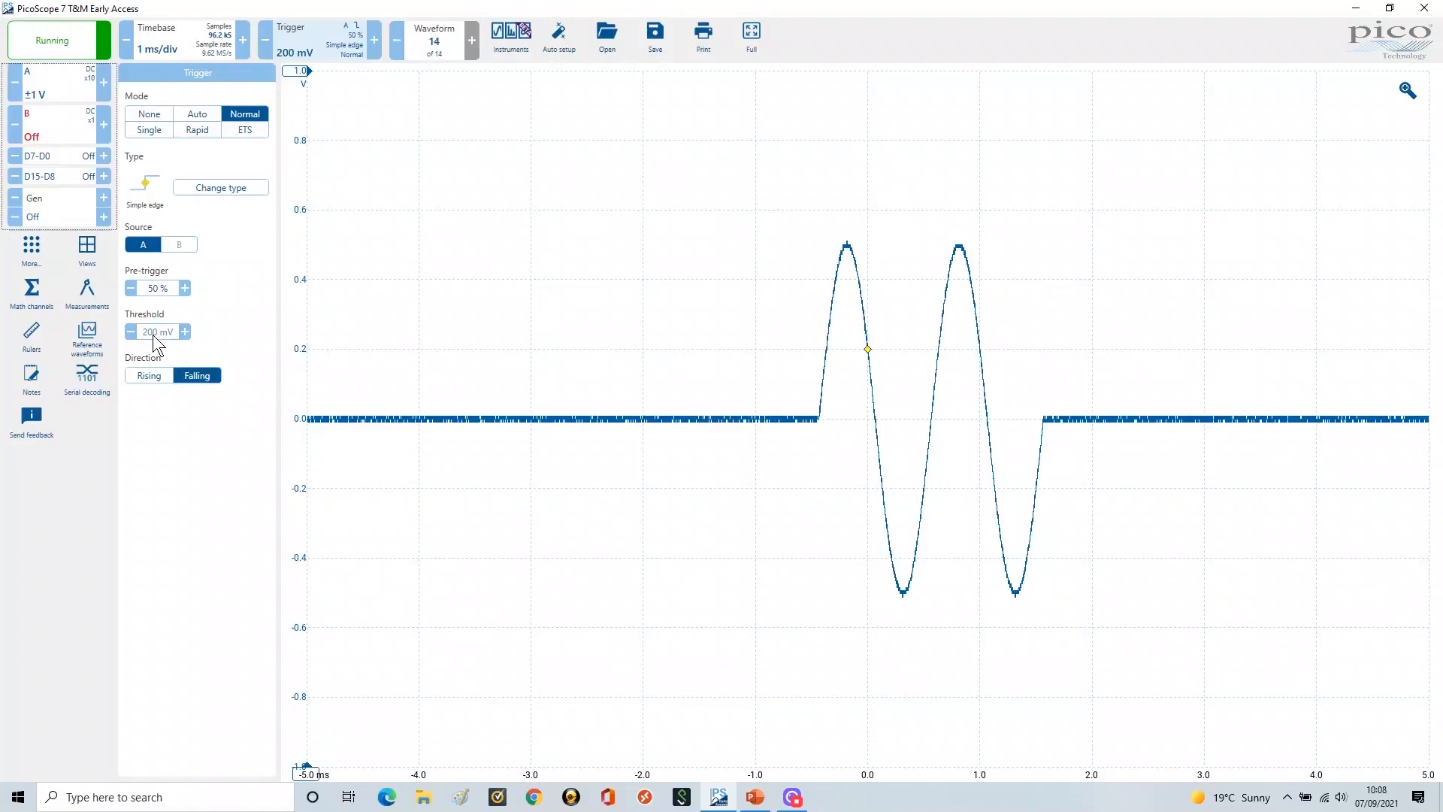
click(150, 375)
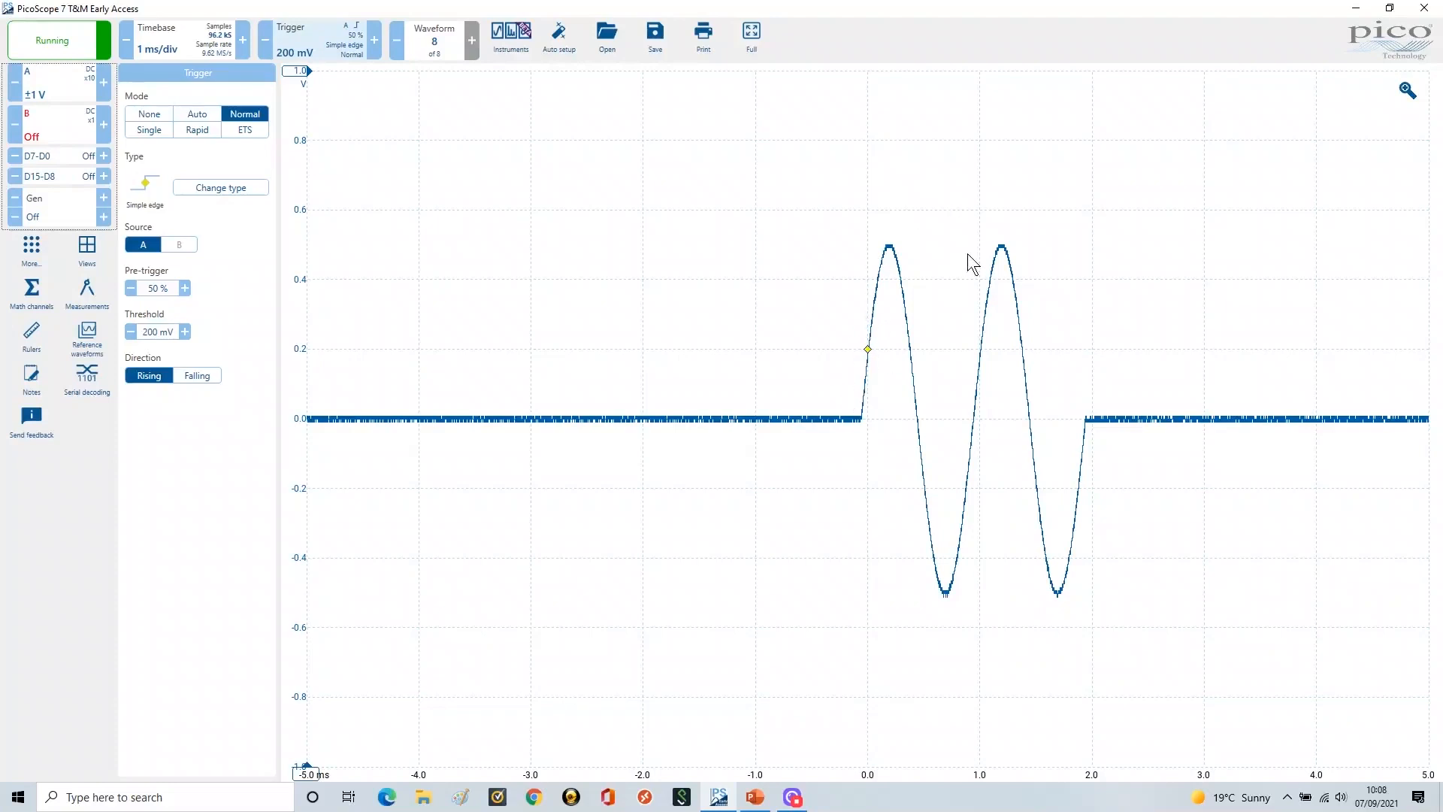
Set the trigger threshold to -200 mV and change the trigger direction to Falling.
click(153, 332)
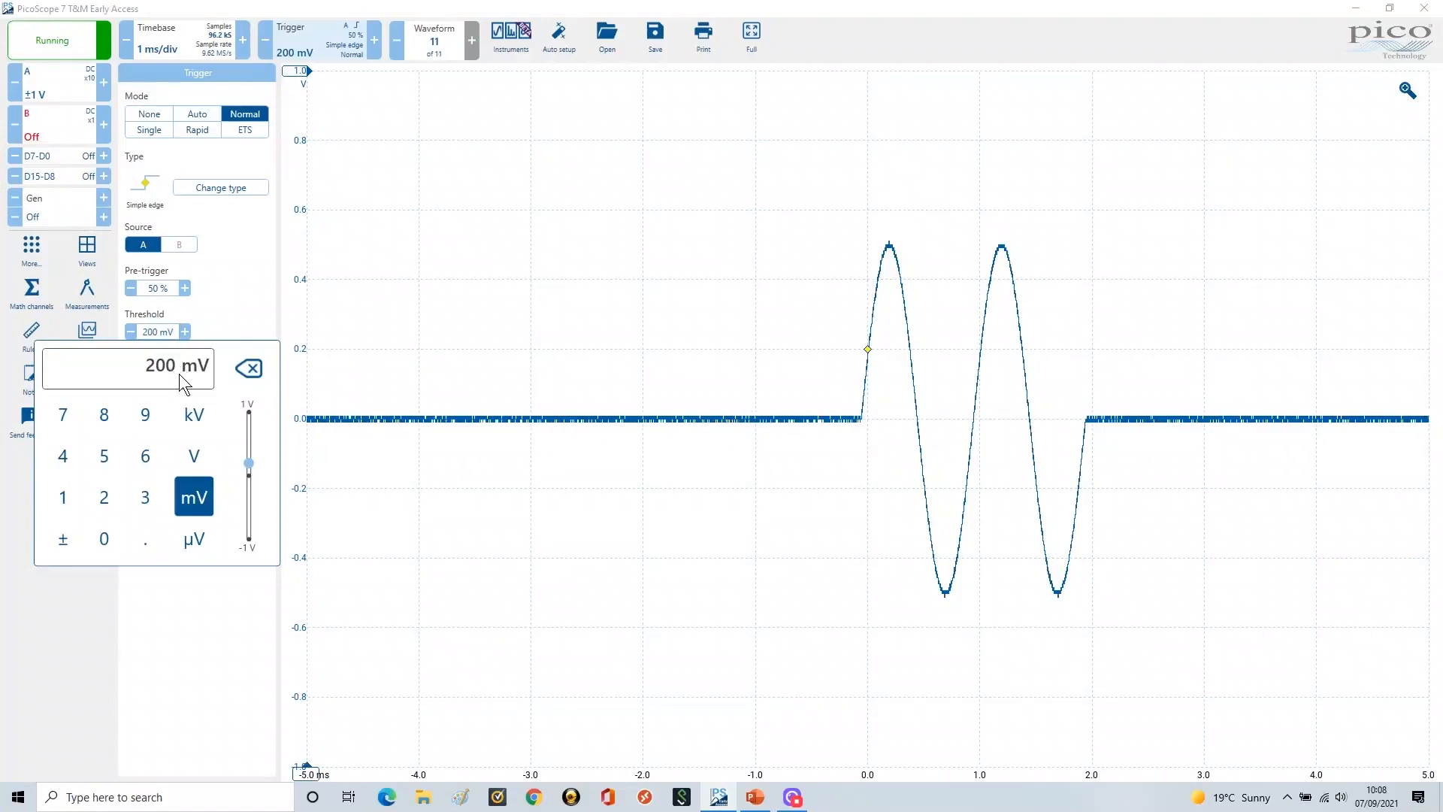
text(-200)
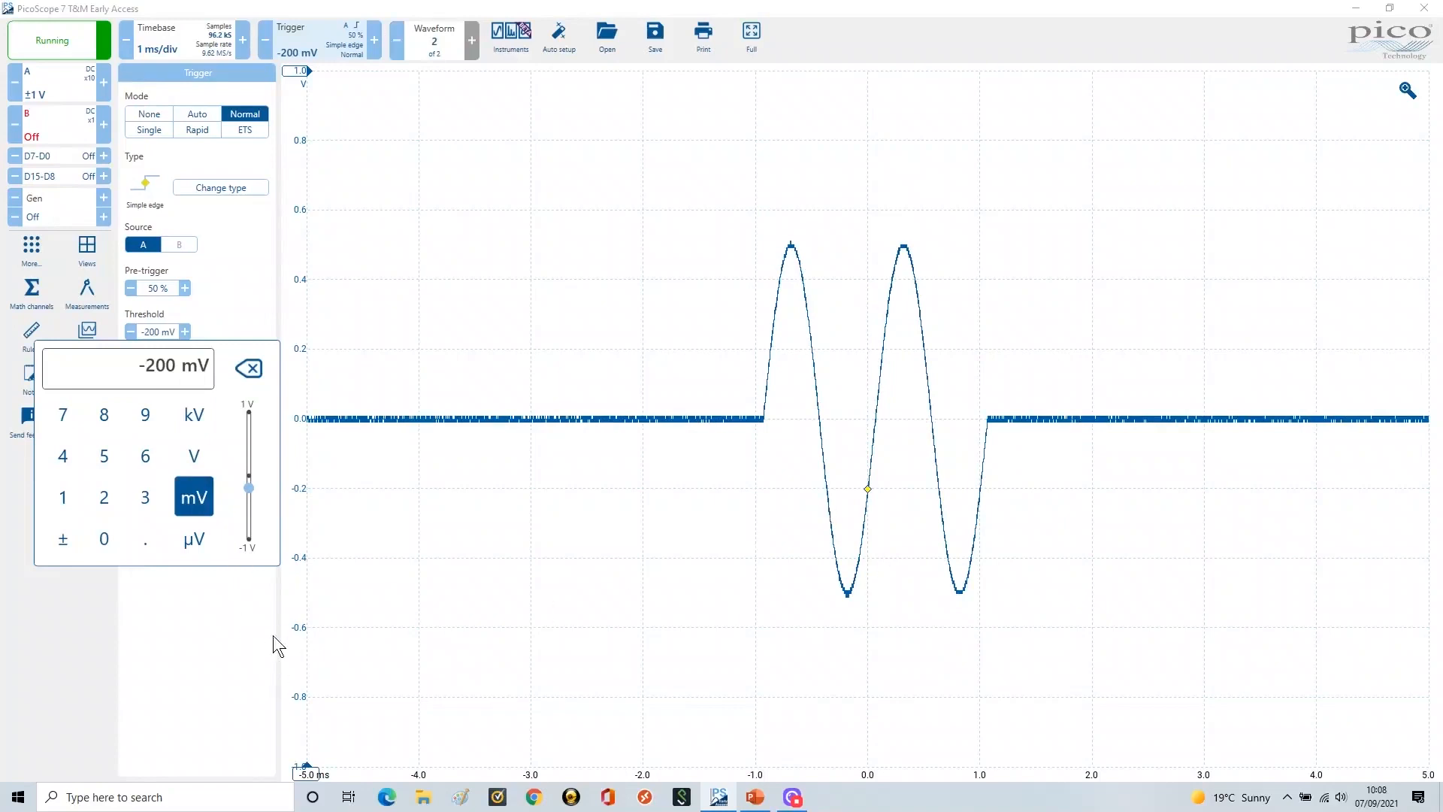
click(178, 669)
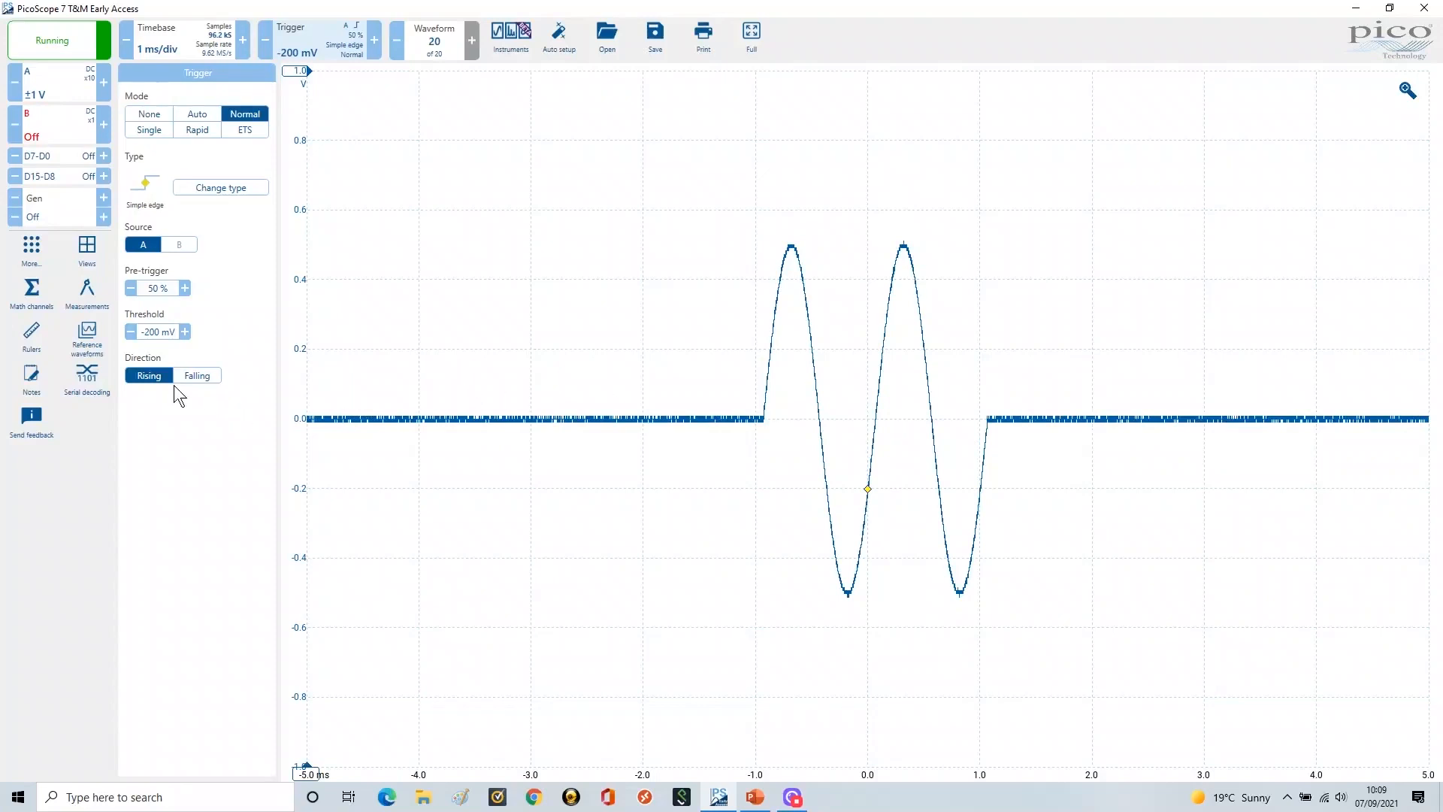
click(200, 376)
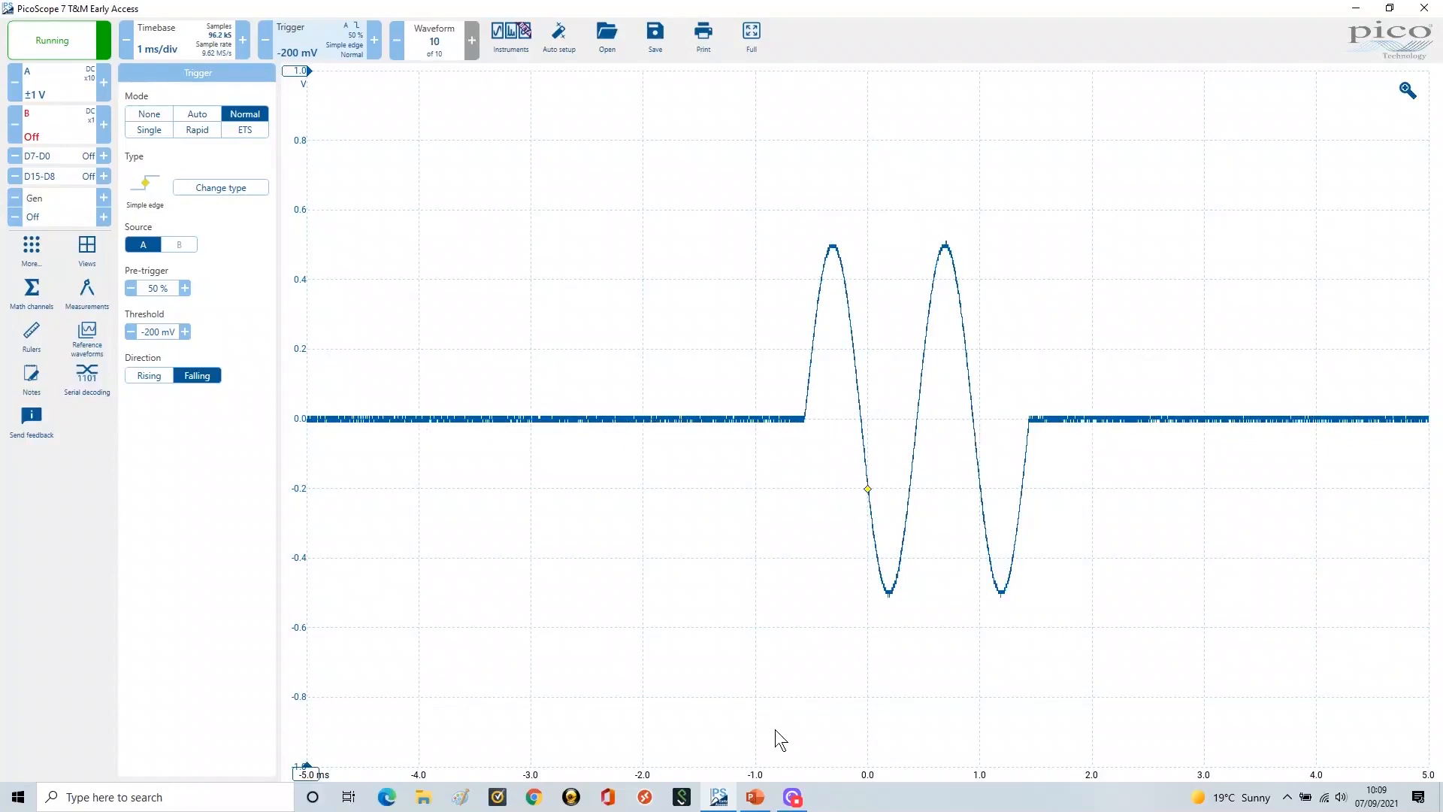
Switch to the PowerPoint slide show on triggering features.
mouse_move(761, 798)
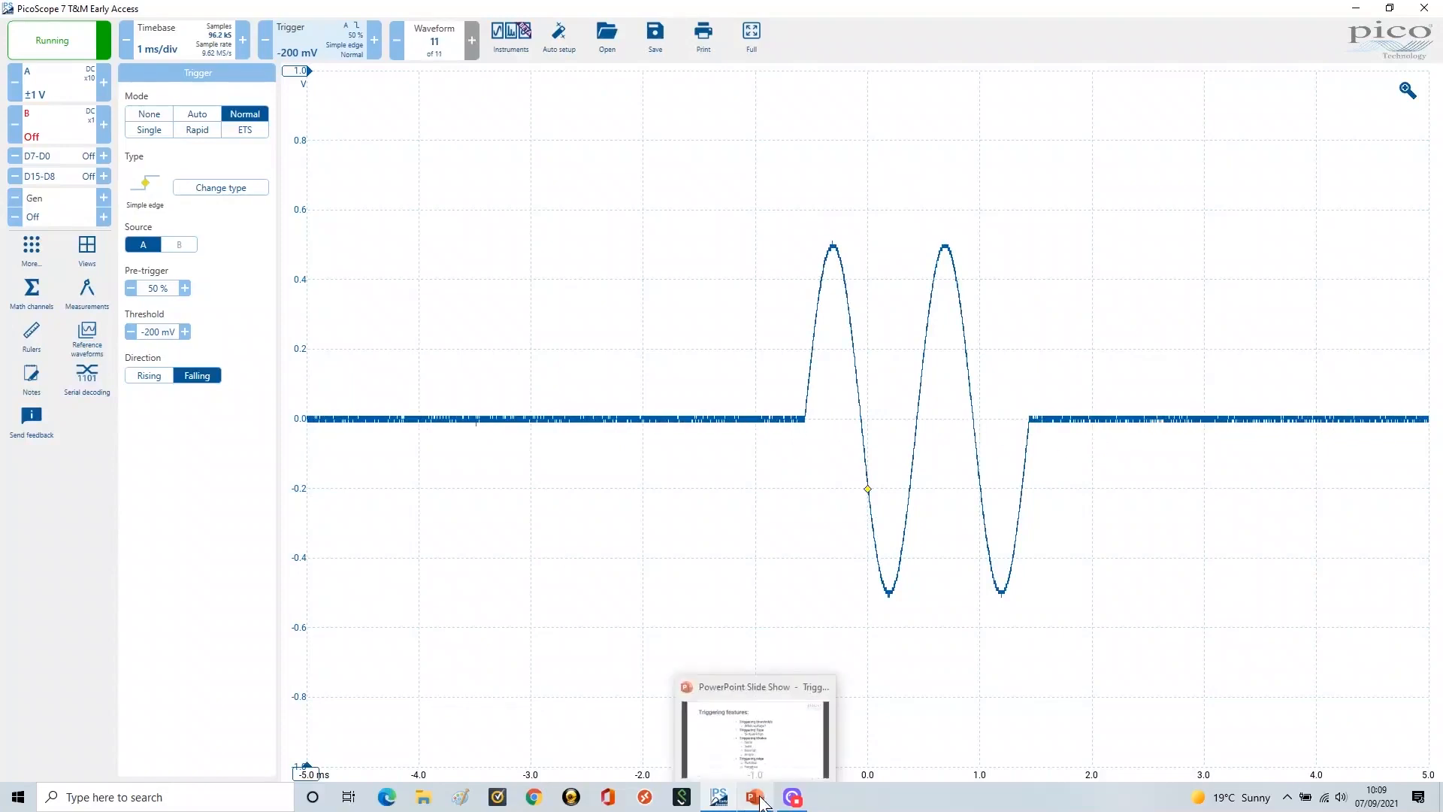